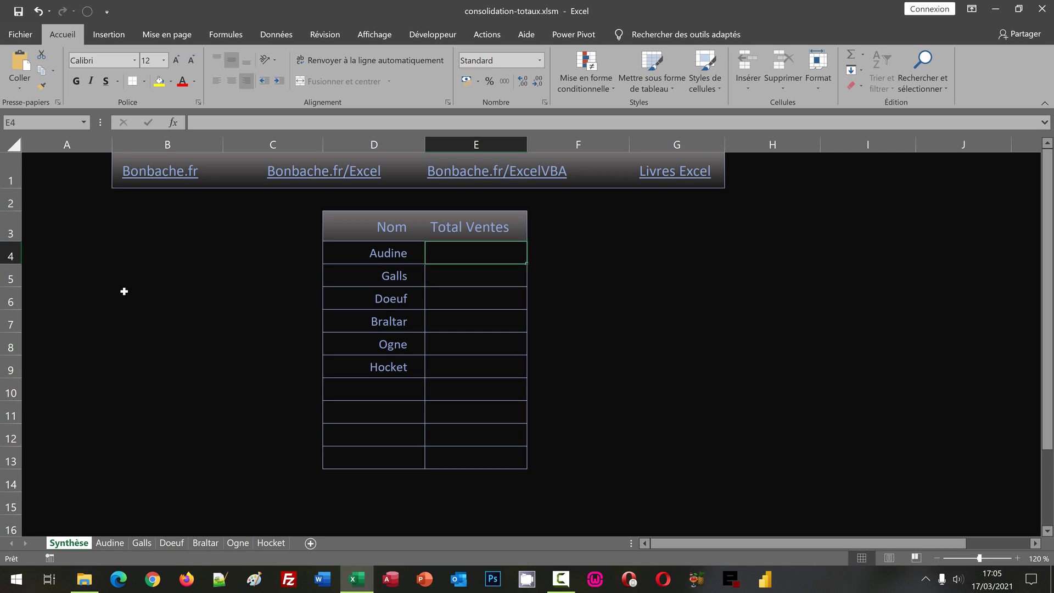
Step: Review the empty Synthèse cells and each sheet: Audine, Galls, Doeuf, Braltar, Ogne, Hocket
click(124, 291)
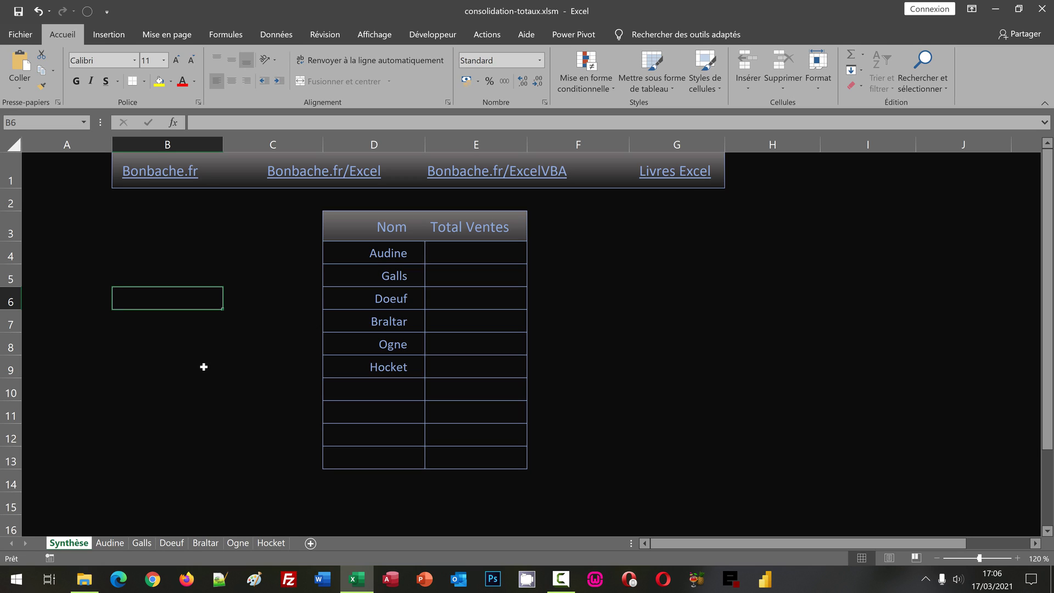
click(203, 367)
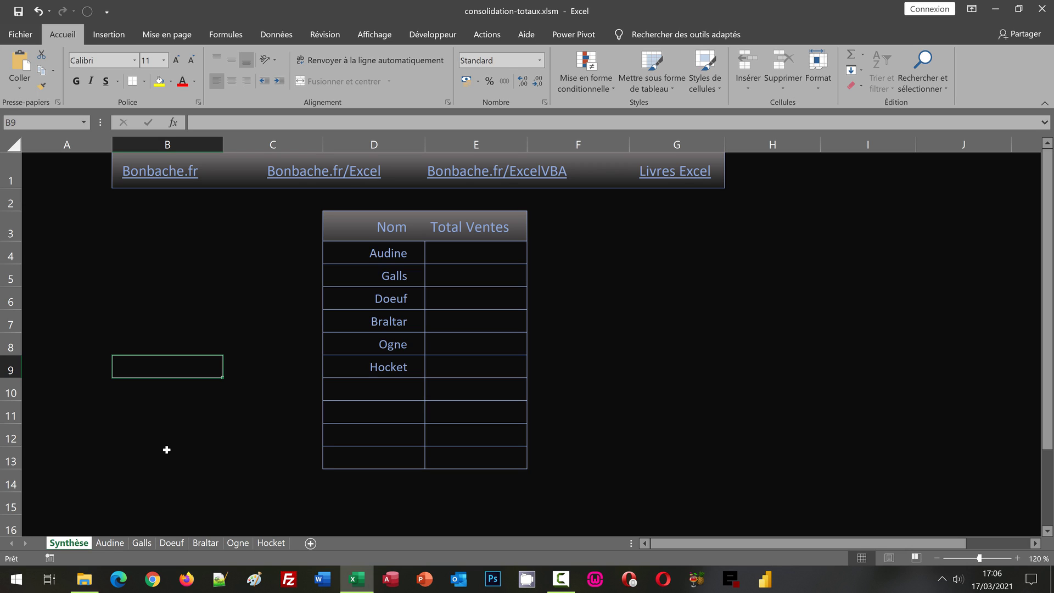
click(110, 543)
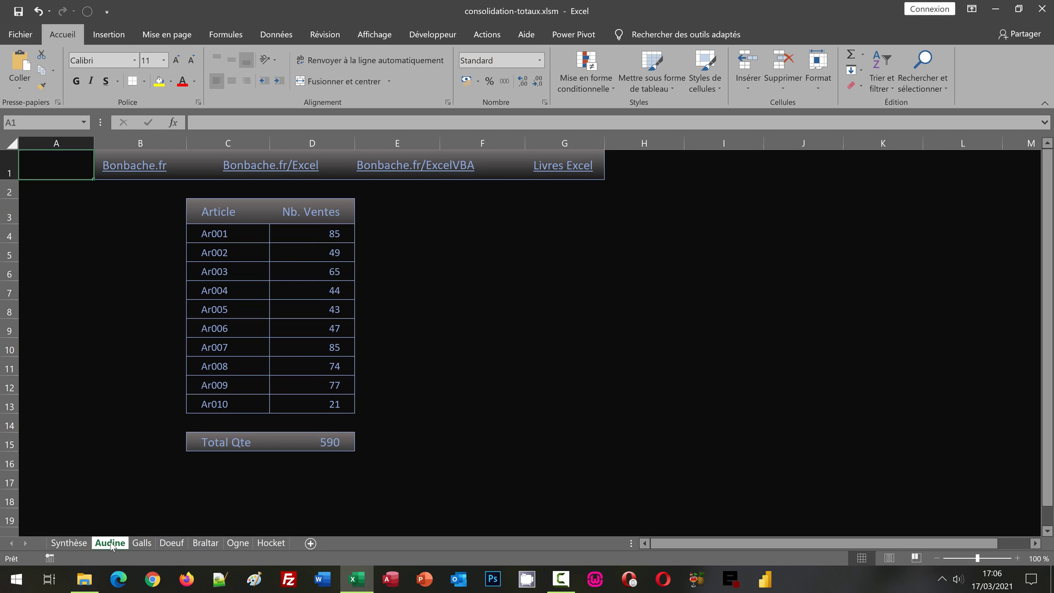
click(142, 543)
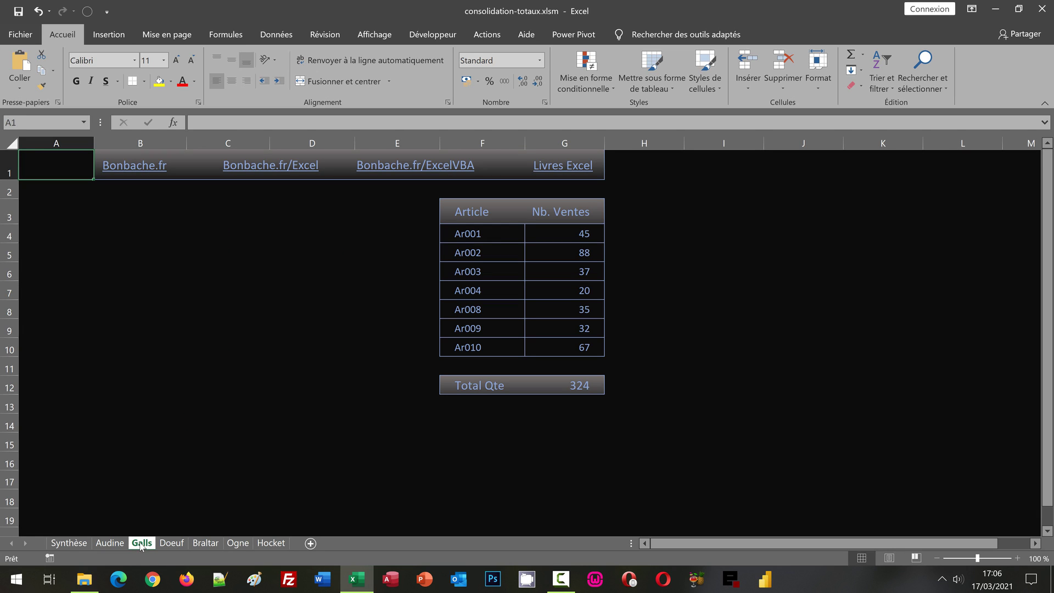
click(173, 543)
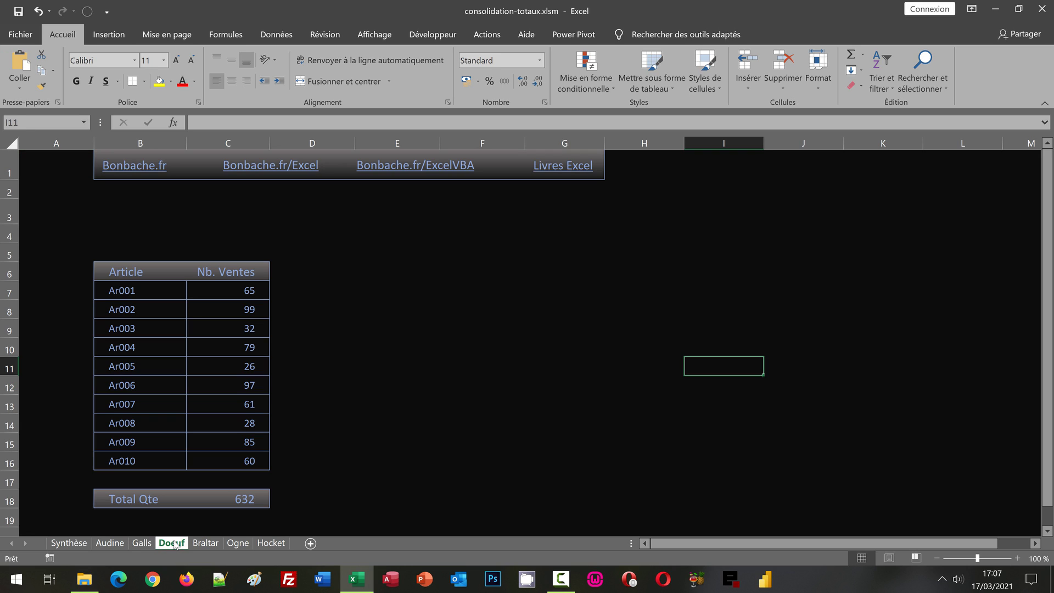
click(207, 542)
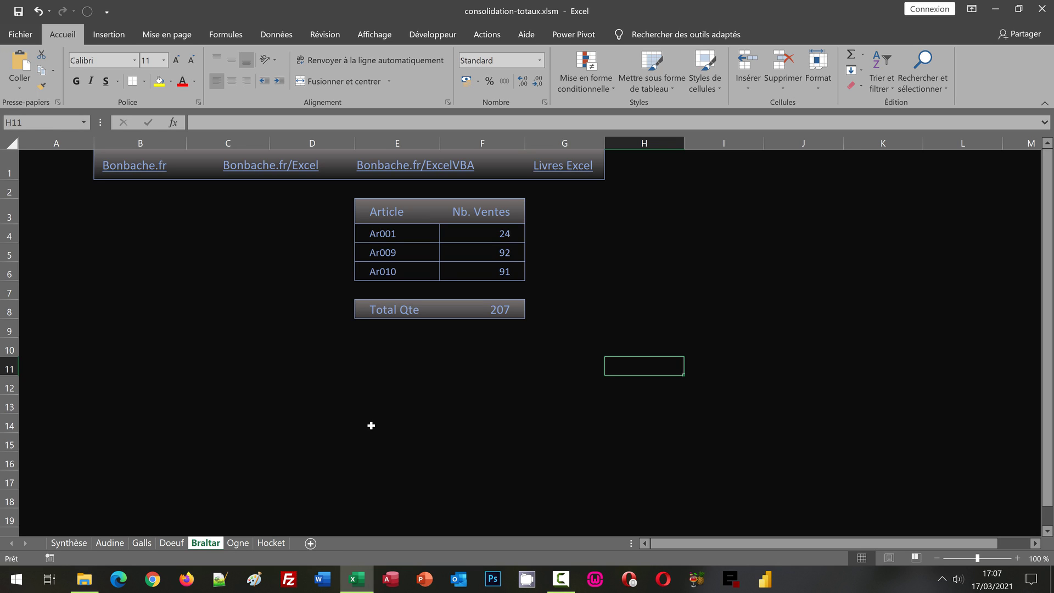
click(237, 543)
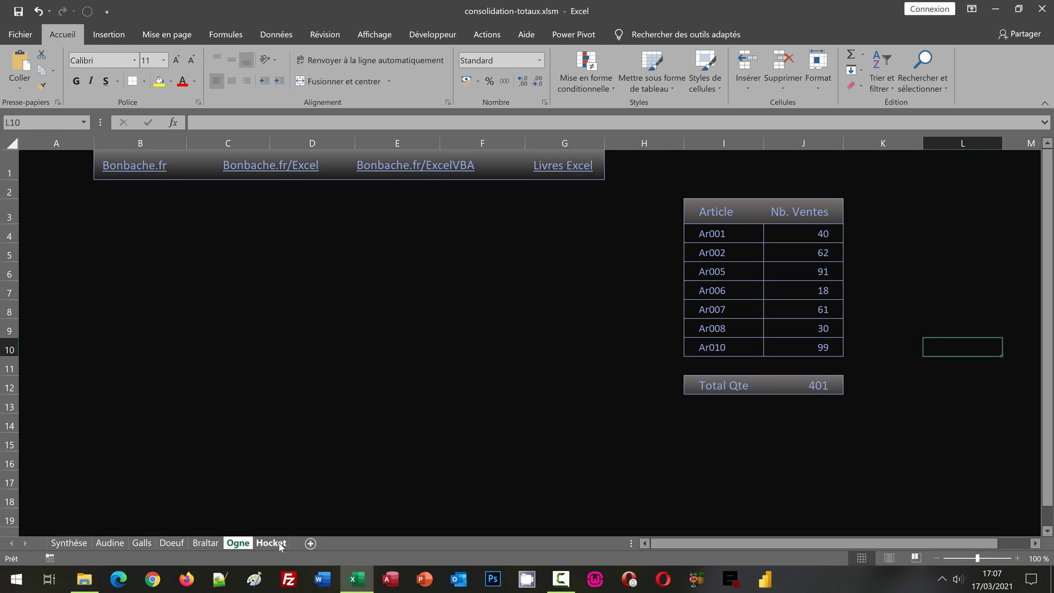
click(280, 544)
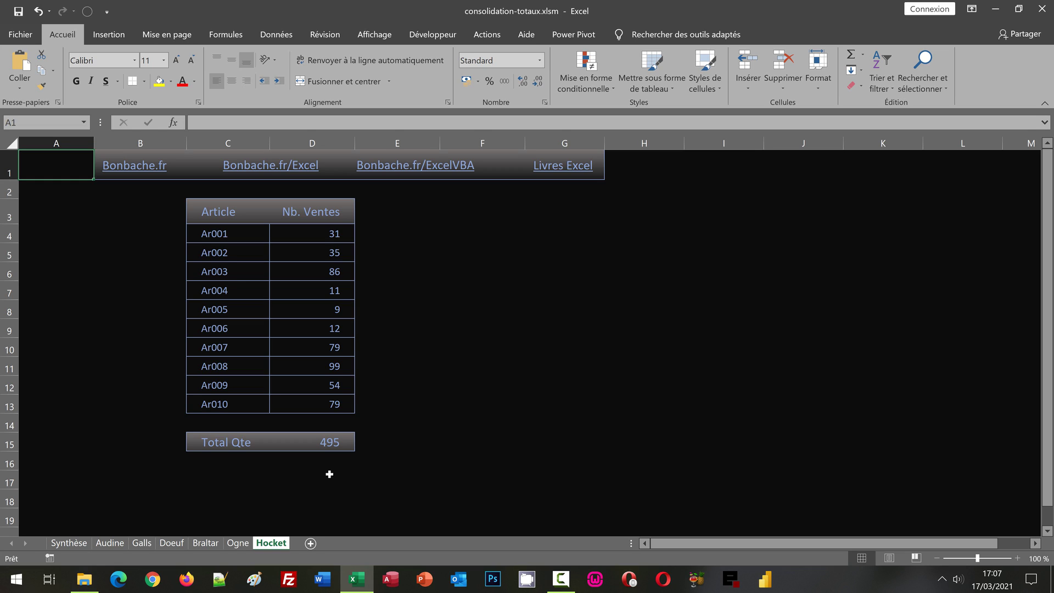
click(68, 543)
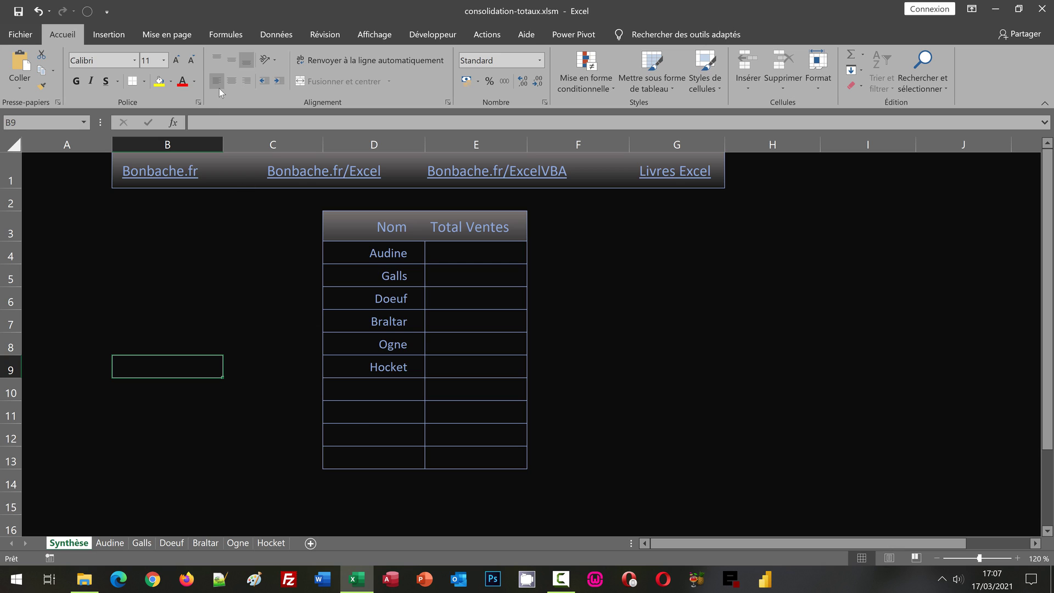
Step: Inspect the NomF name, defined as =TRANSPOSE(LIRE.CLASSEUR(1)), in the Name Manager and close it
click(227, 33)
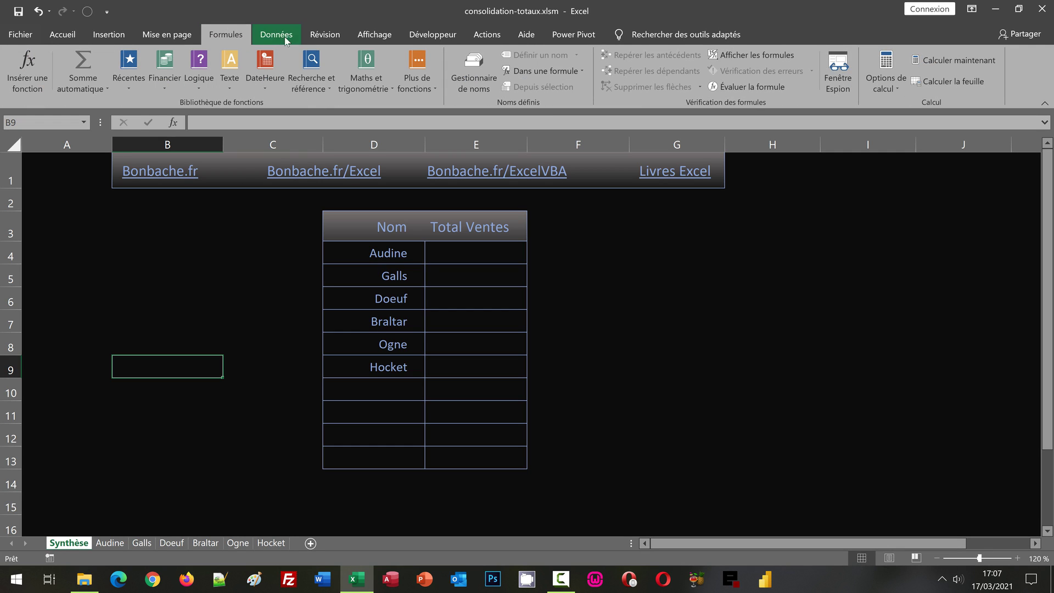
click(473, 69)
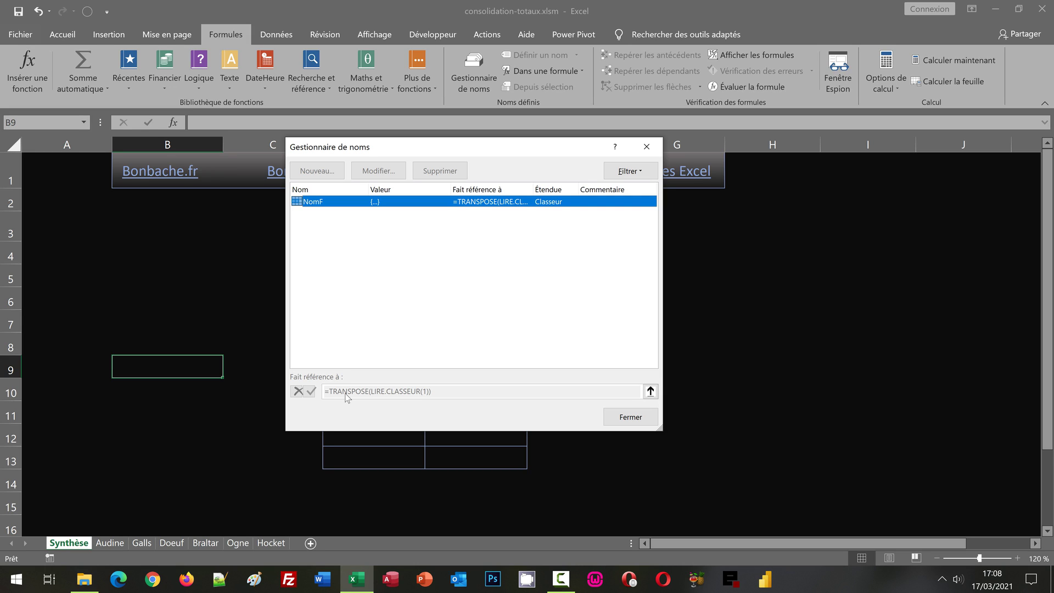
click(622, 418)
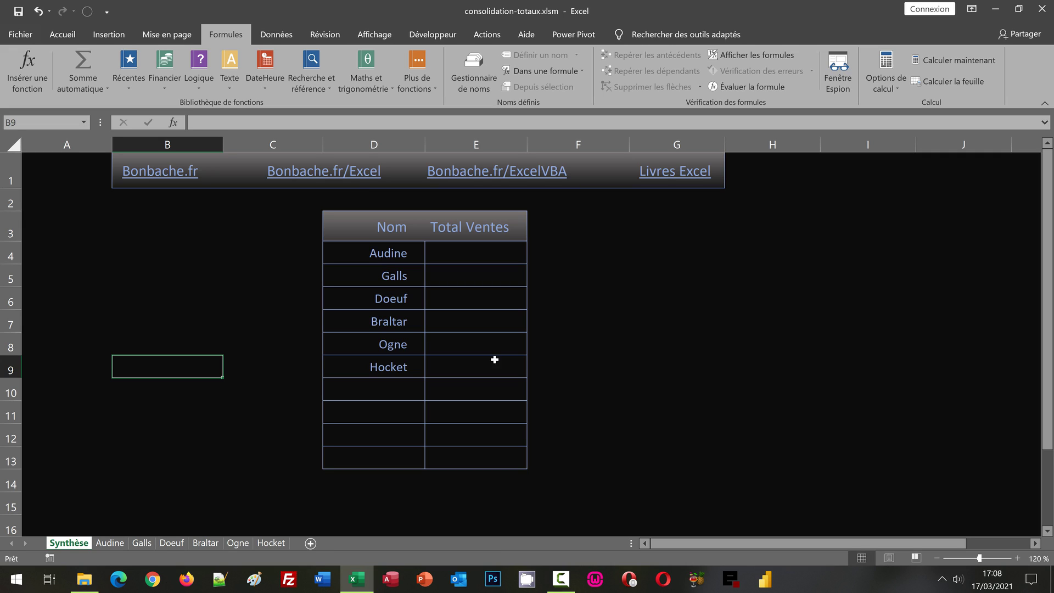
click(343, 252)
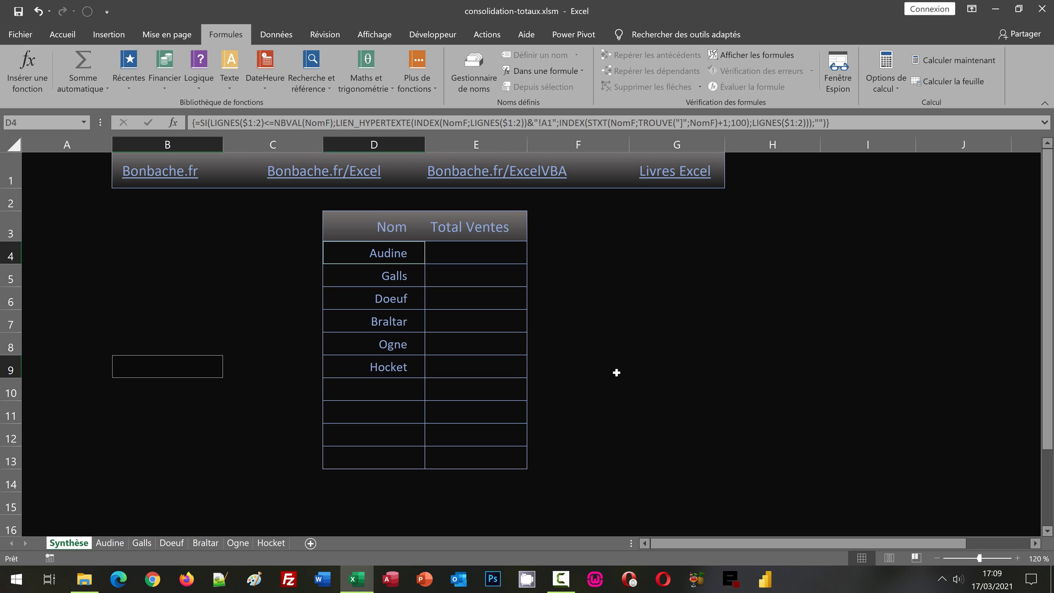
click(109, 543)
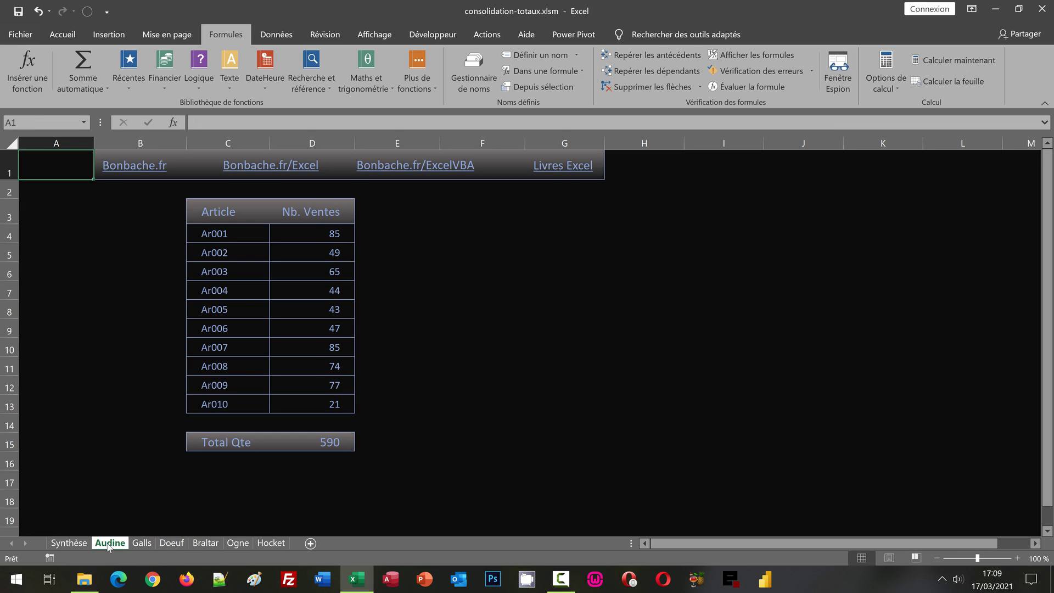
click(142, 543)
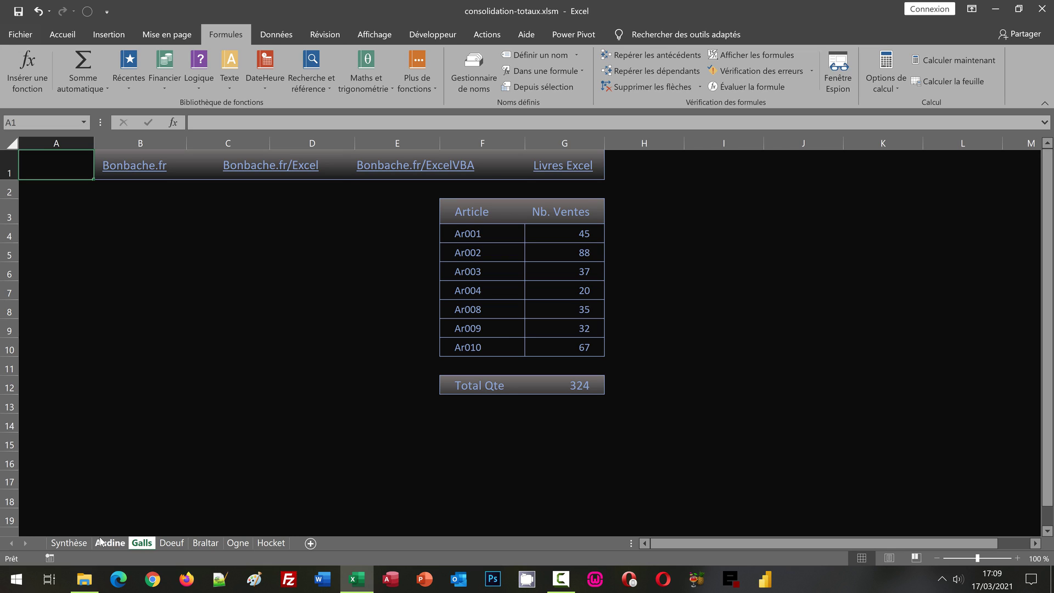
click(82, 543)
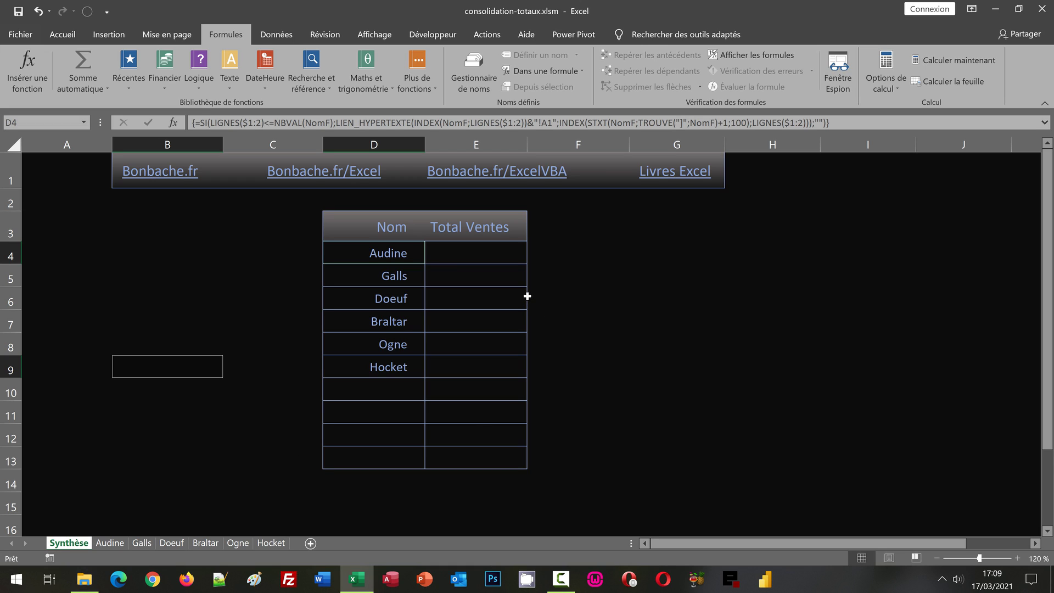
Step: In E4, begin the Total Ventes formula with =SI(D4<>""; referencing the name in D4
click(486, 254)
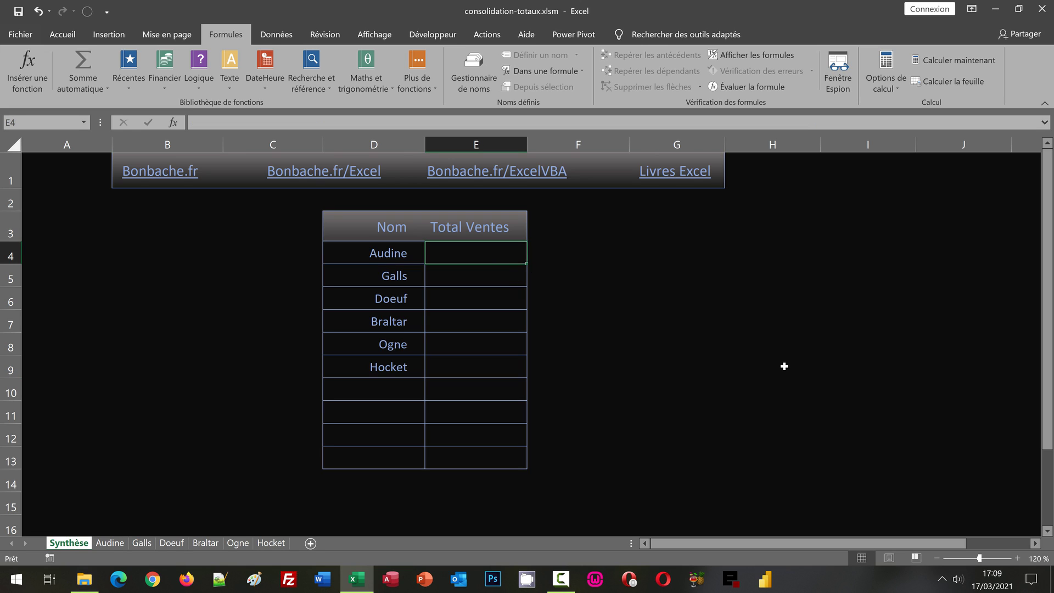
text(=)
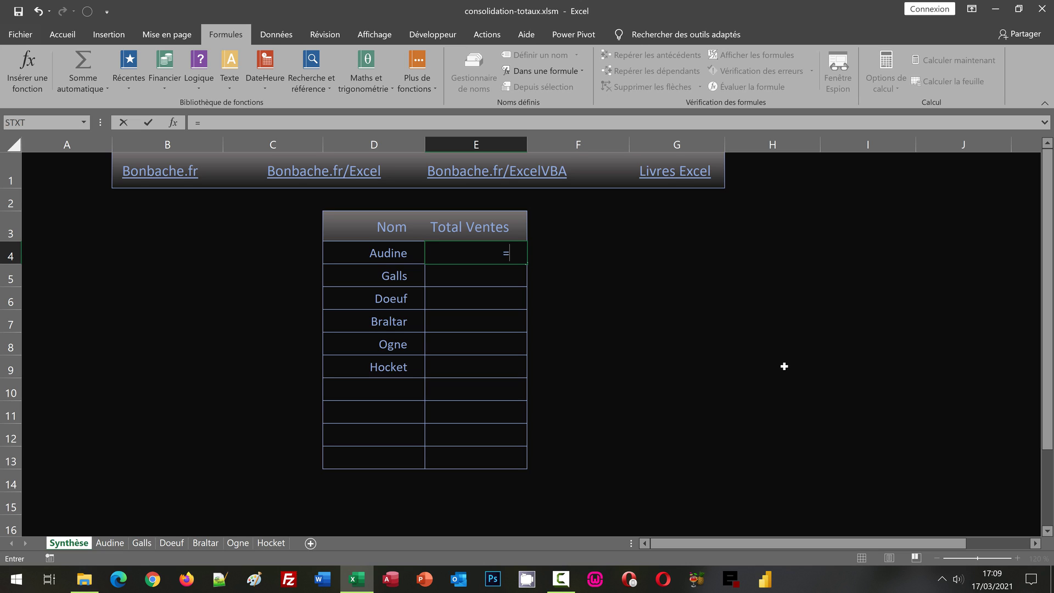
text(Si()
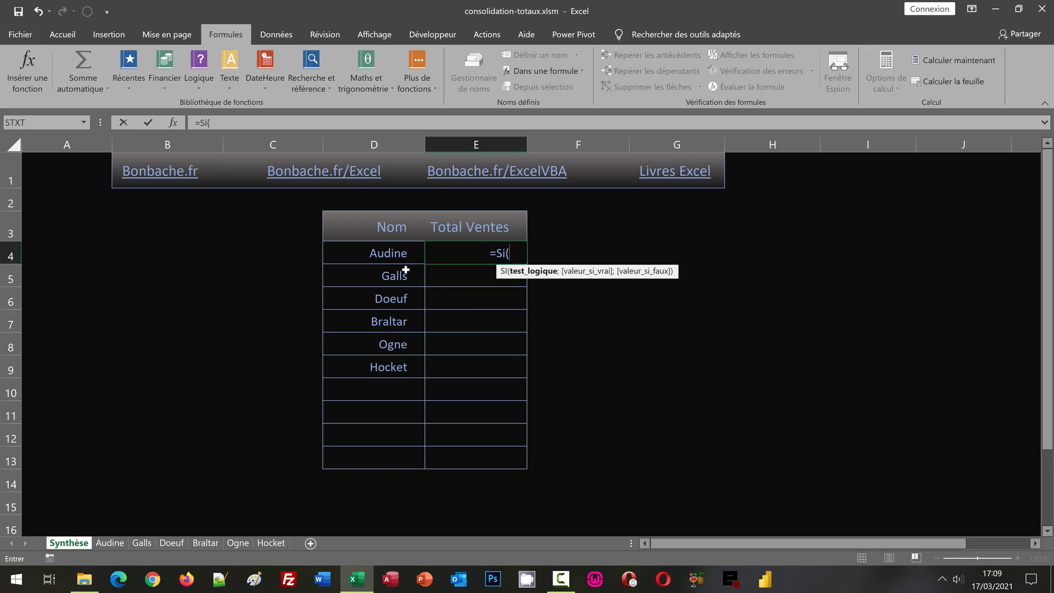
click(377, 259)
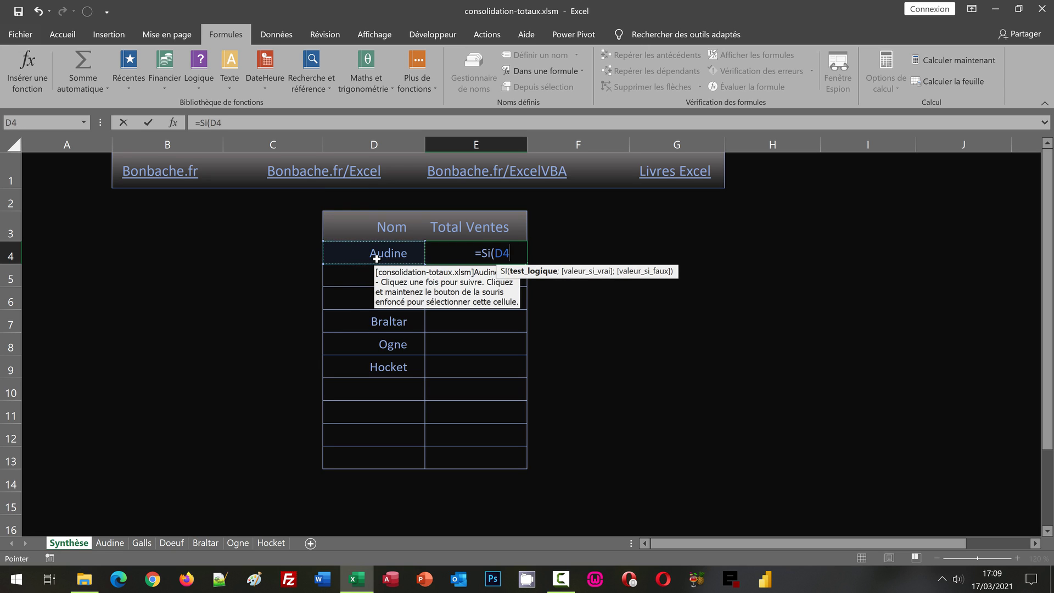
text(<>)
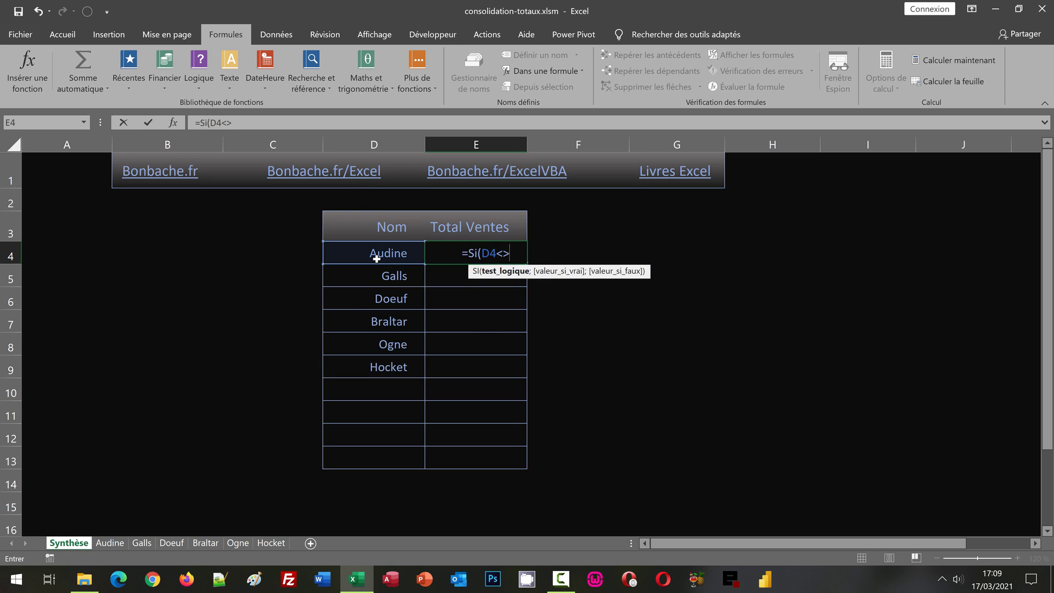
text("")
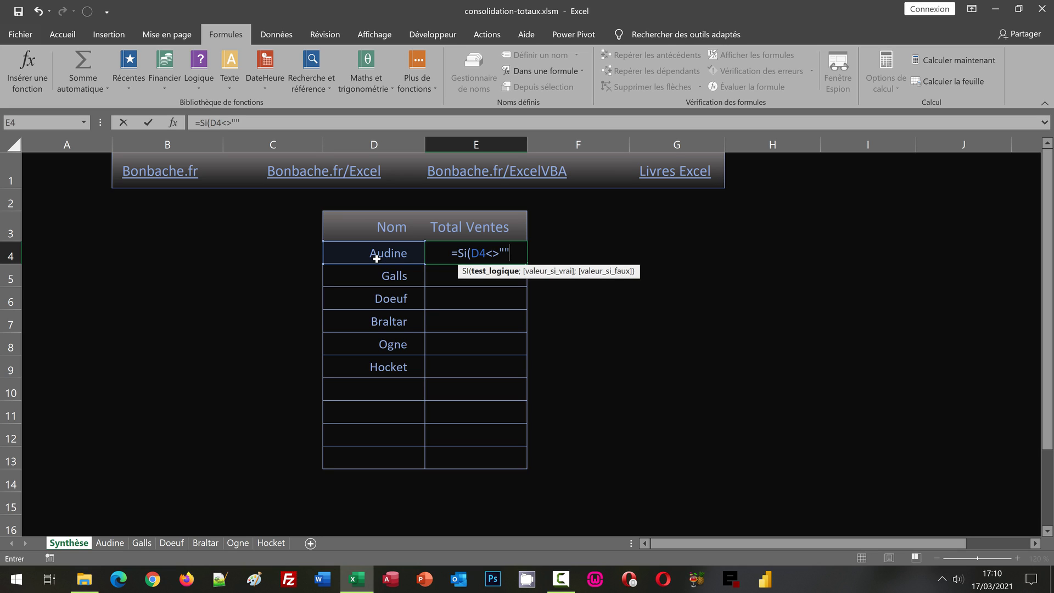
text(;)
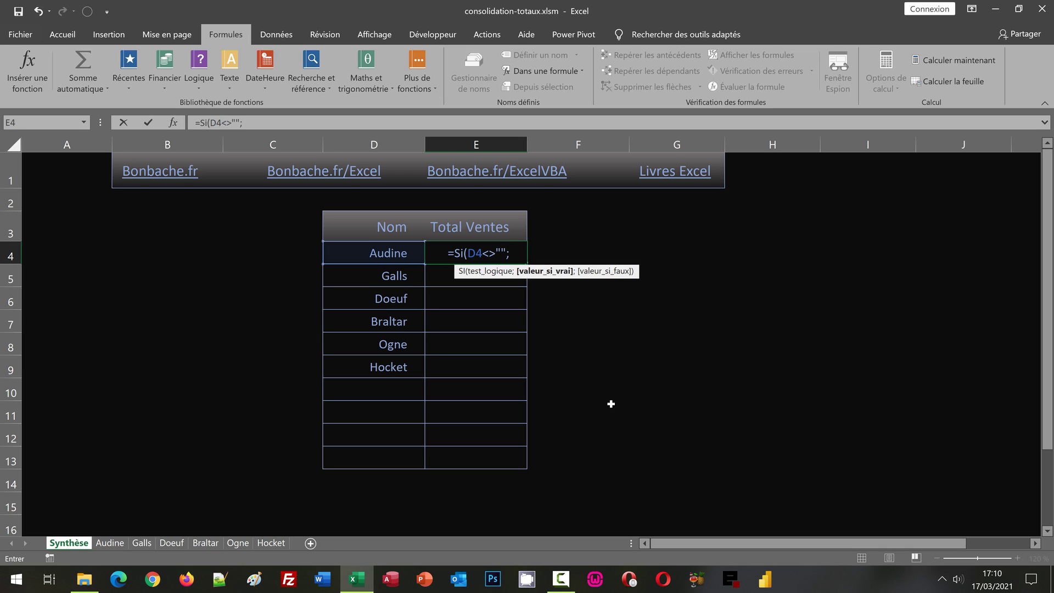
Step: Extend E4's formula with INDEX(INDIRECT(D4 & "!A1:Z50"); to target the named sheet's range
text(Ind)
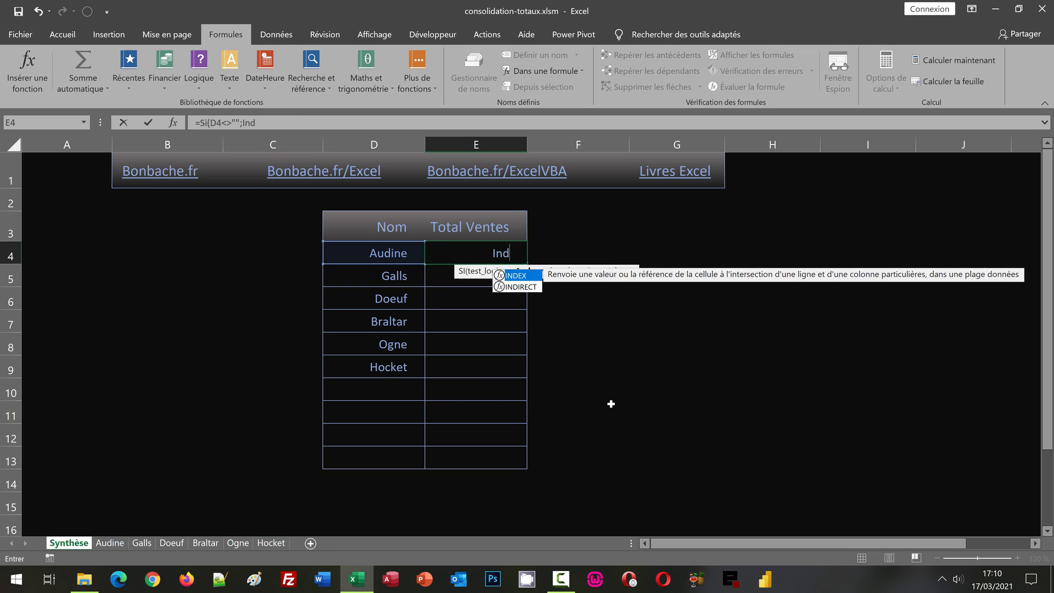
text(ex()
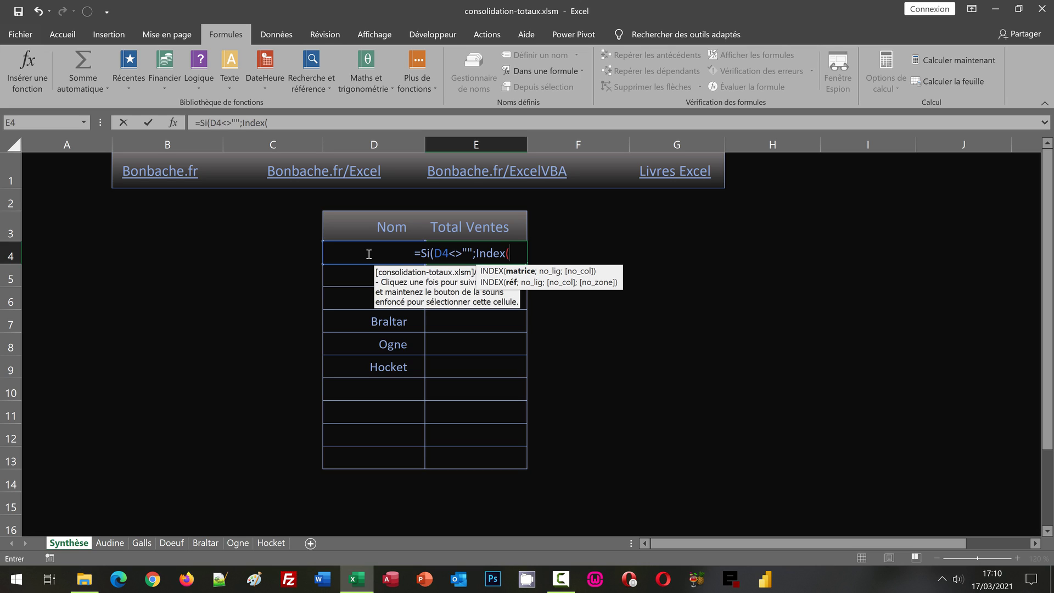
text(Indi)
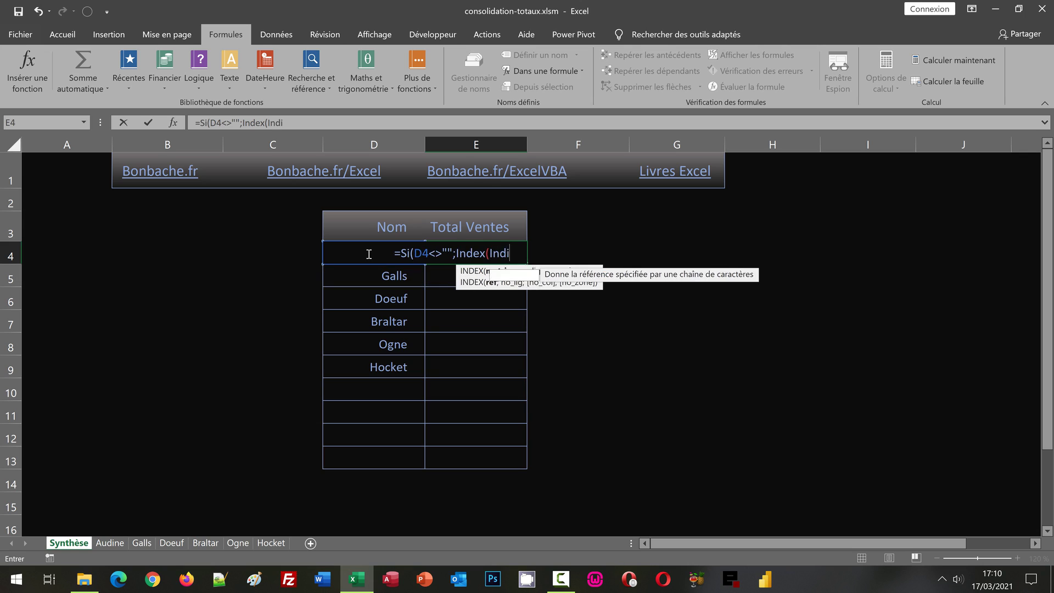
text(rect()
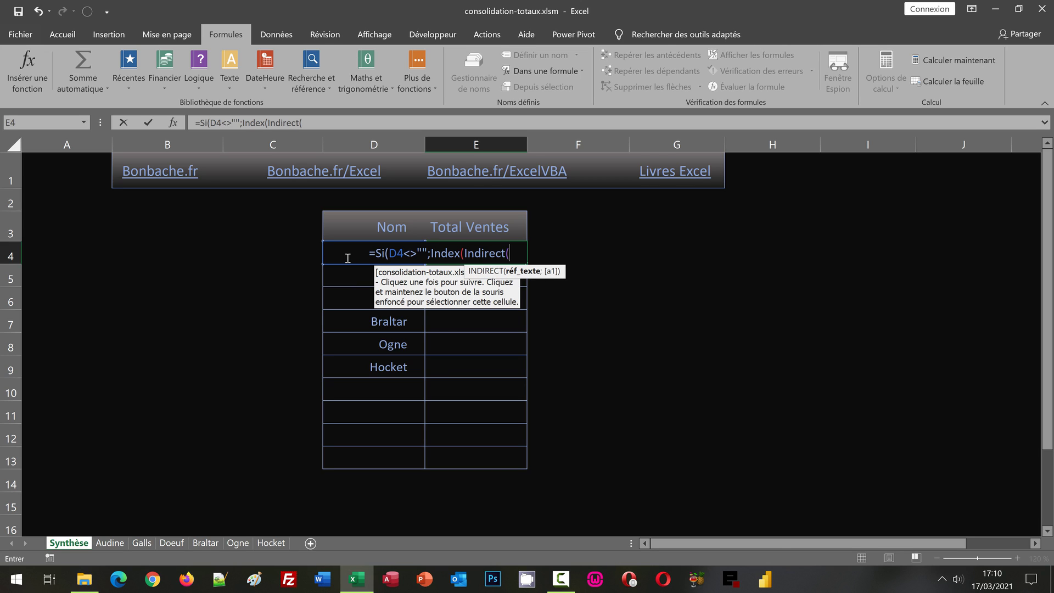
text(D4)
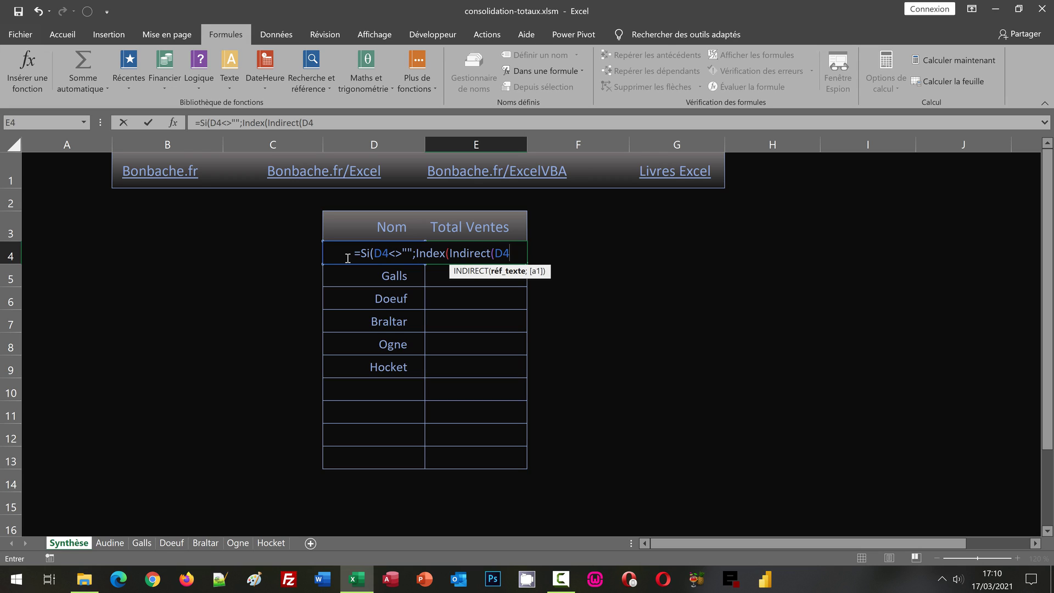
text( &)
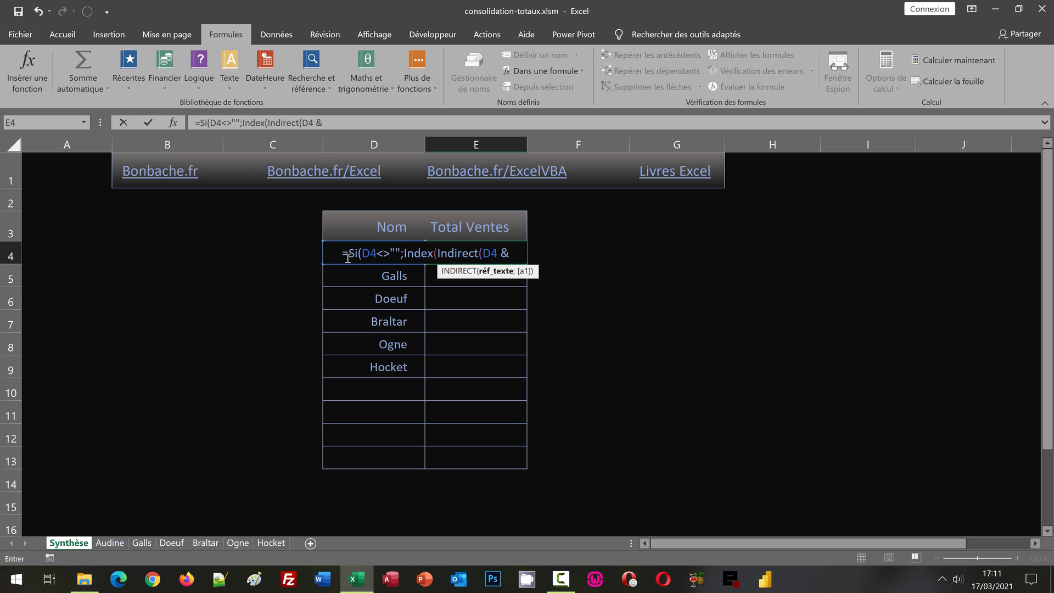
text(")
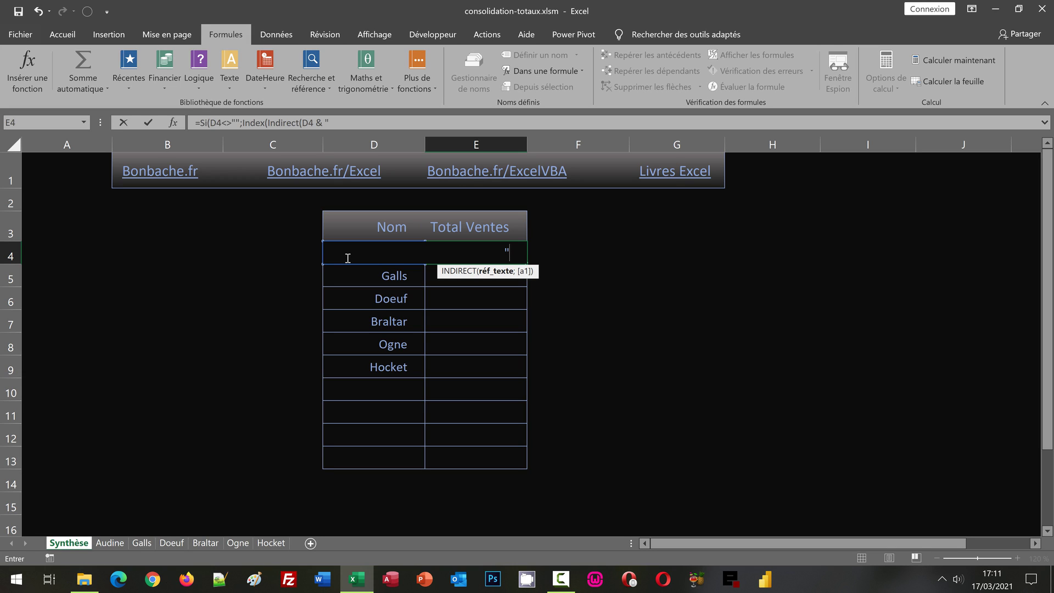
text(!)
text(A1)
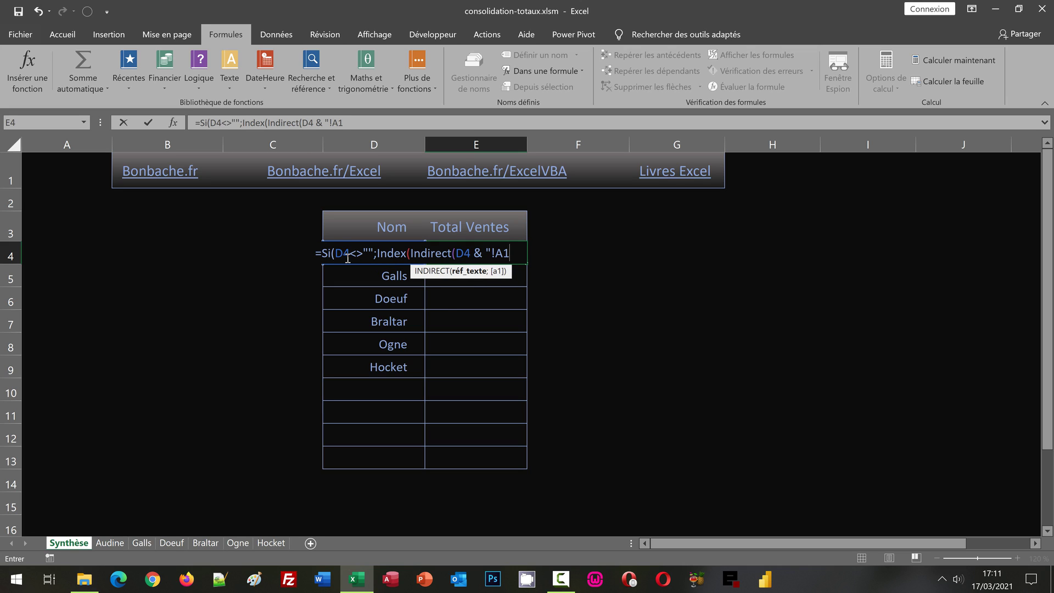
text(:)
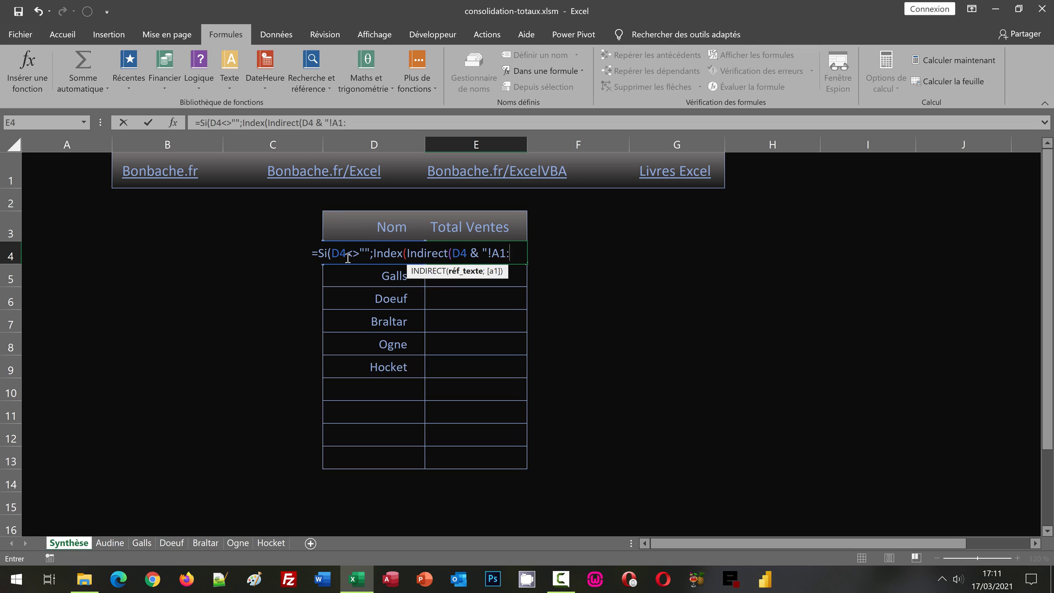
text(Z50)
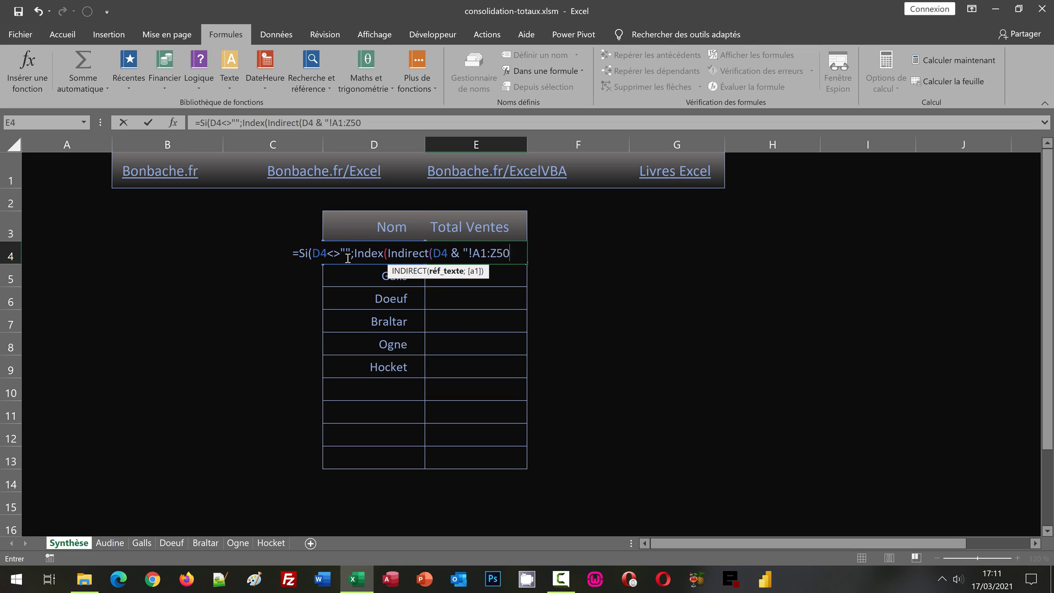
text(")
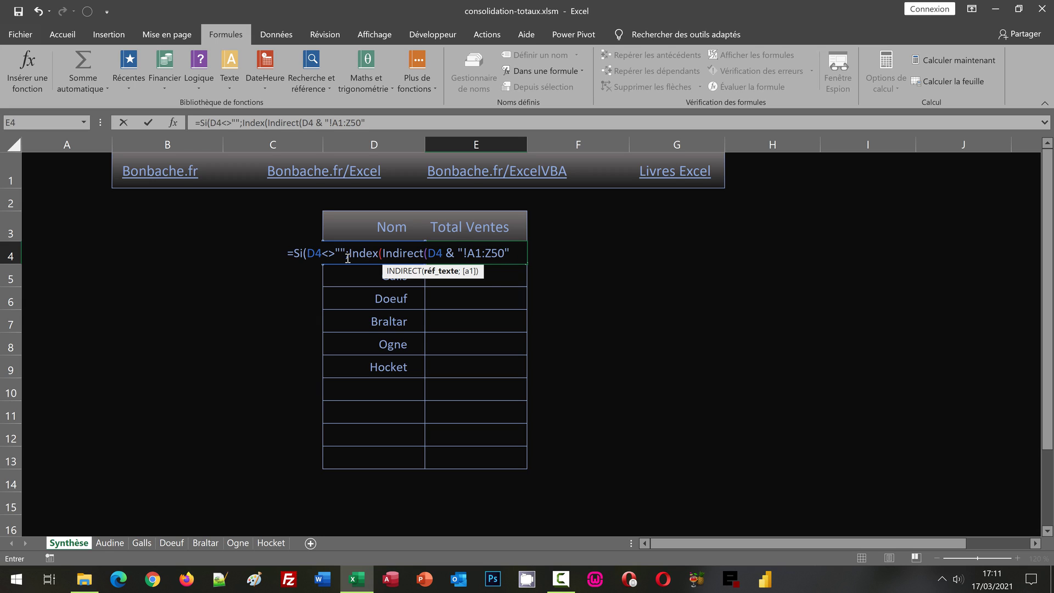
text())
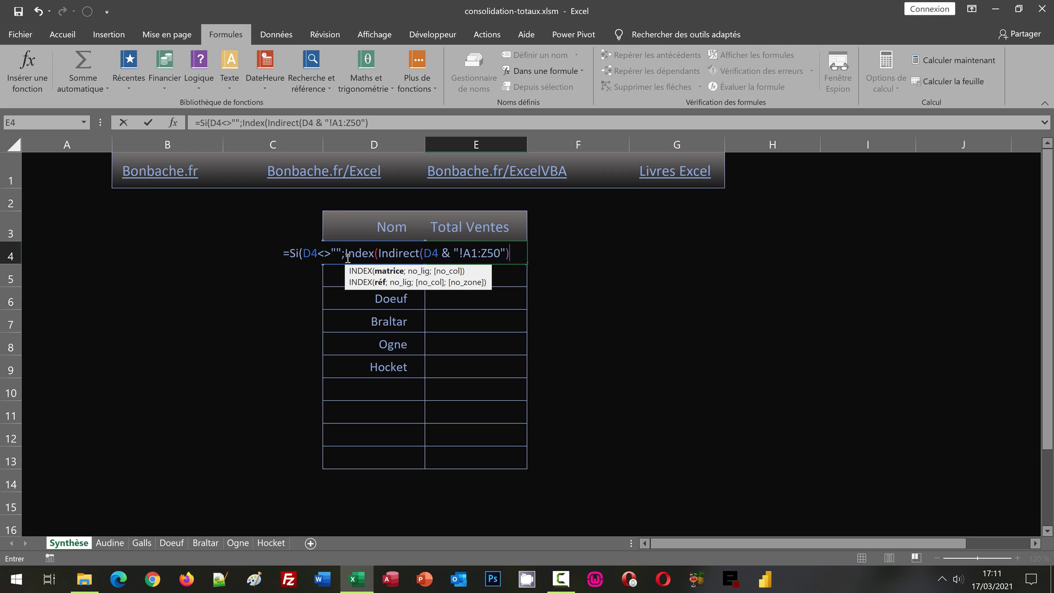
text(;)
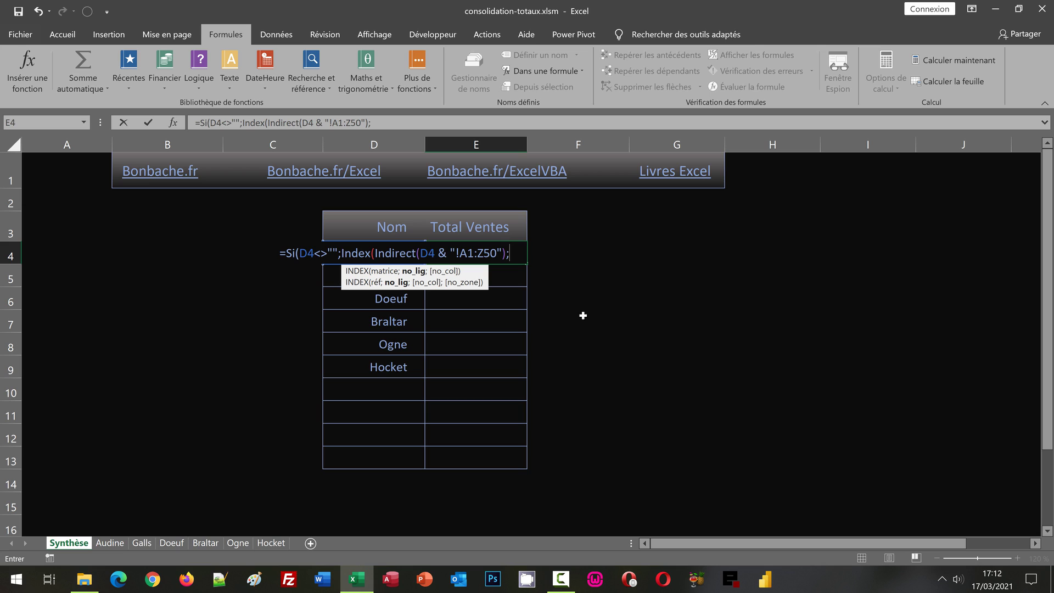
Step: Add MIN(SI(INDIRECT(D4 & "!A1:Z50")="Total Qte"; to E4's formula, reusing the copied range reference
text(Min)
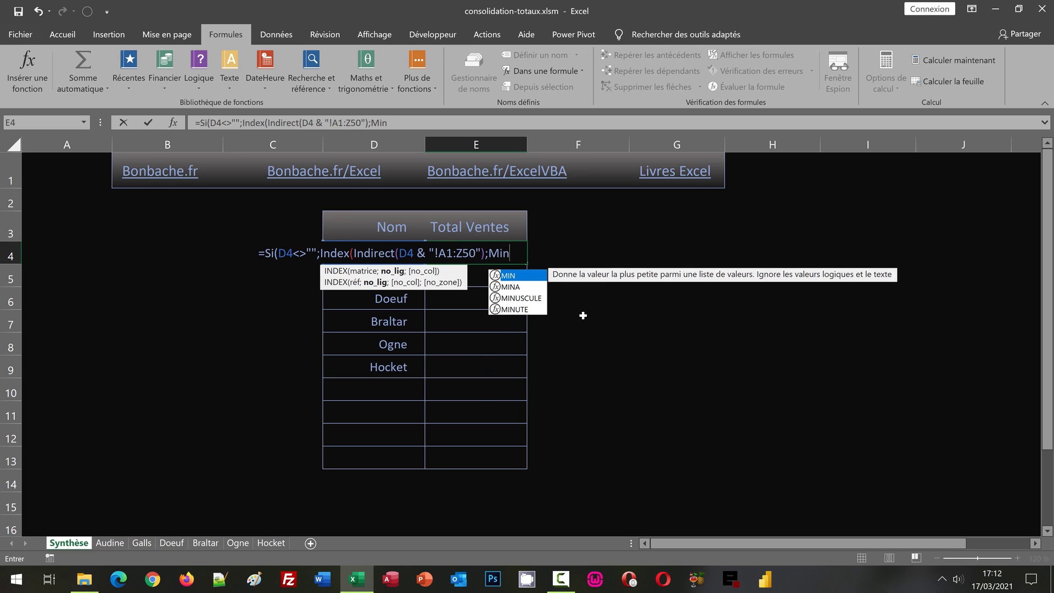
text(()
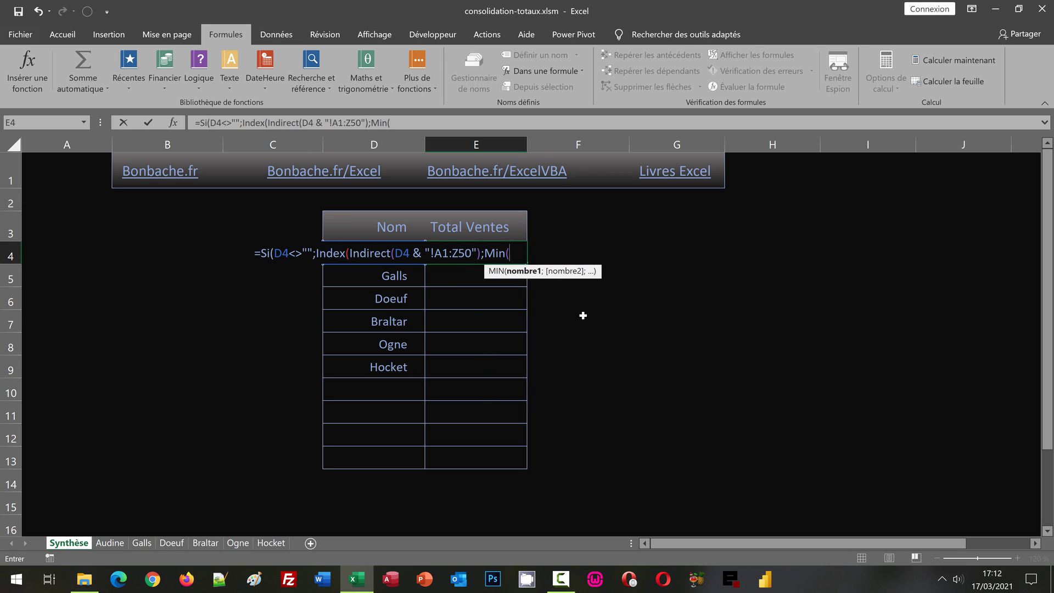
text(S)
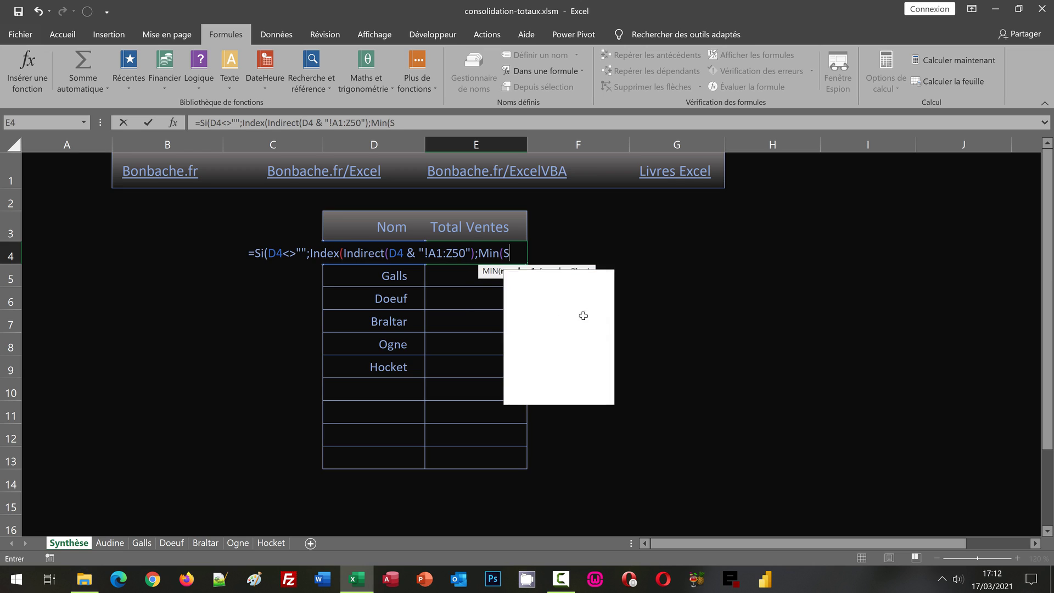
text(i()
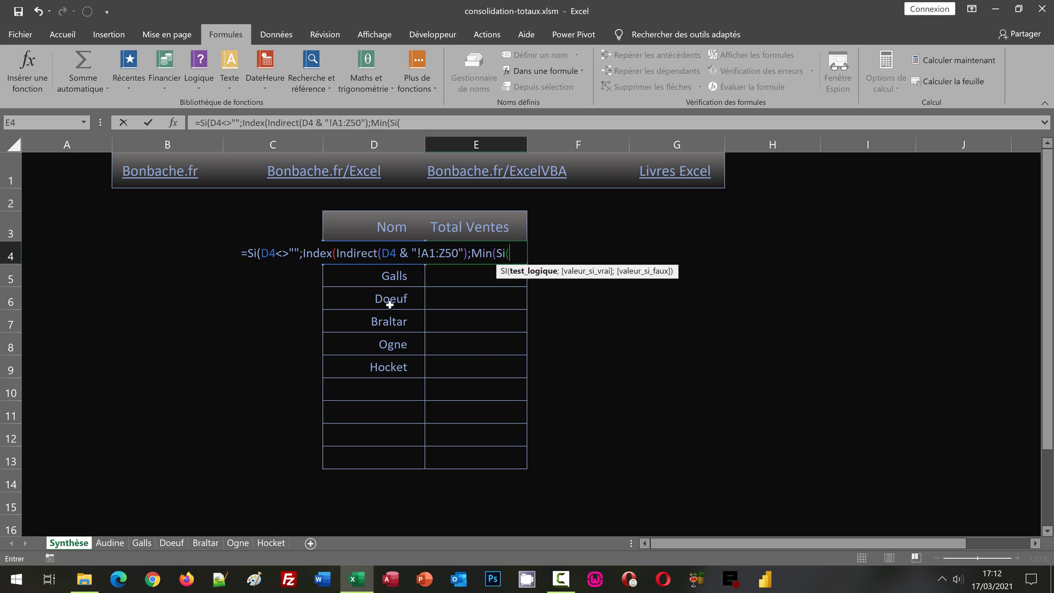
click(378, 256)
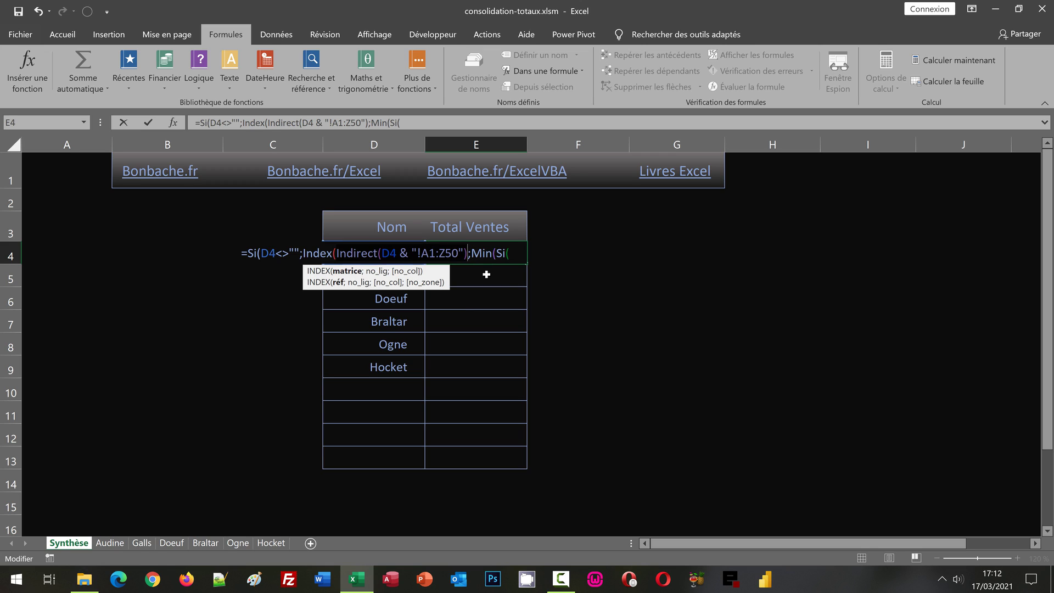
key(End)
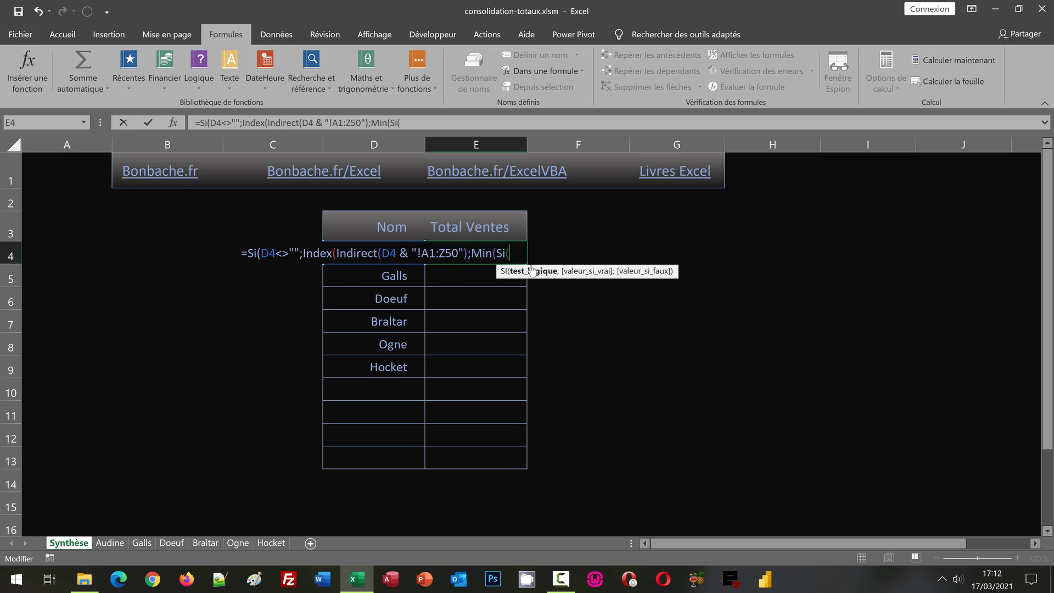
text(Indirect(D4 & "!A1:Z50"))
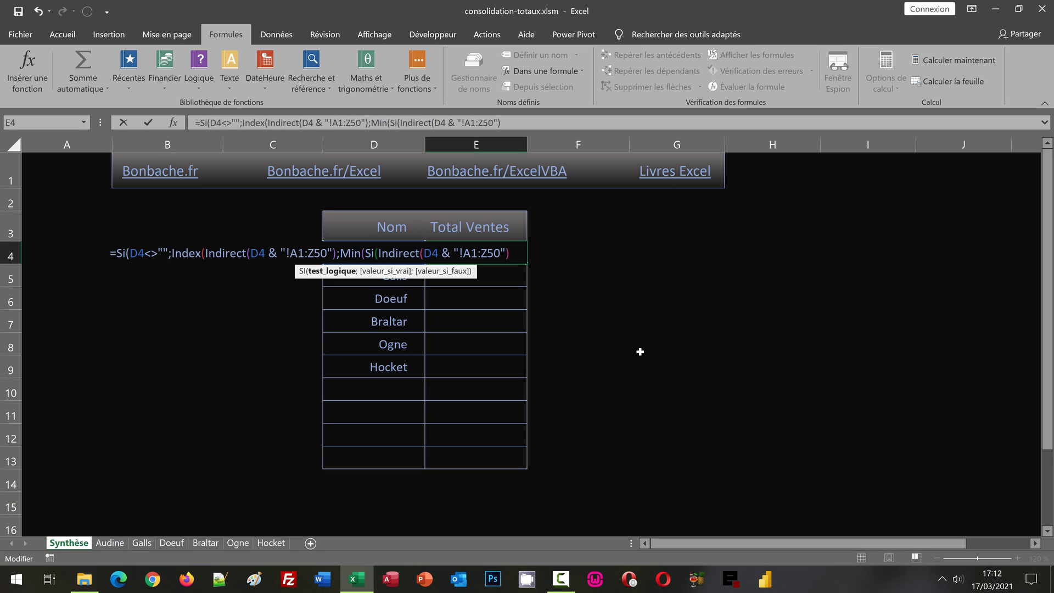
text(=")
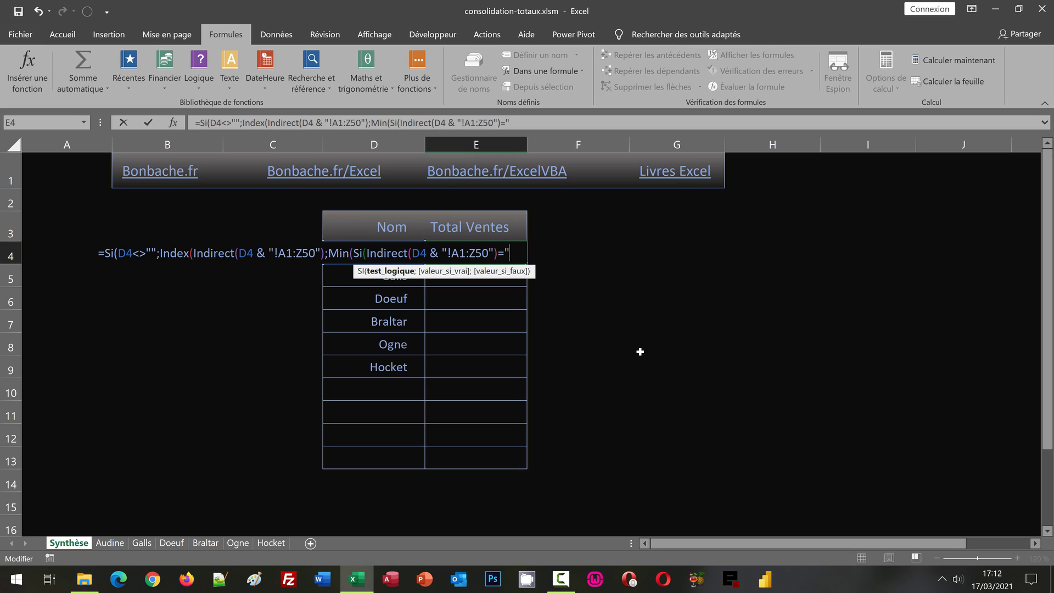
text(Tot)
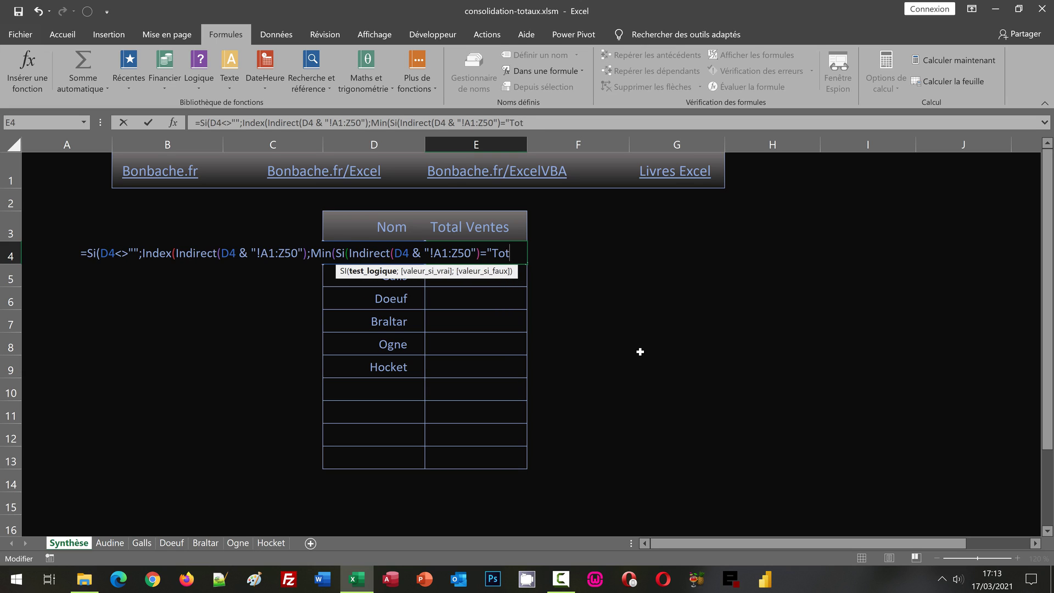
text(al Qte)
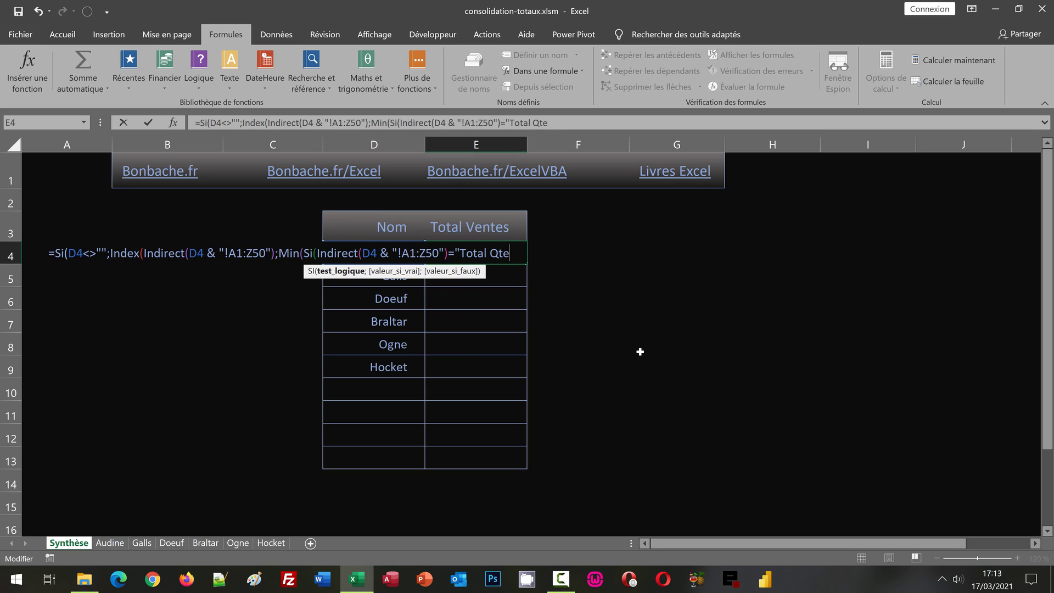
text(")
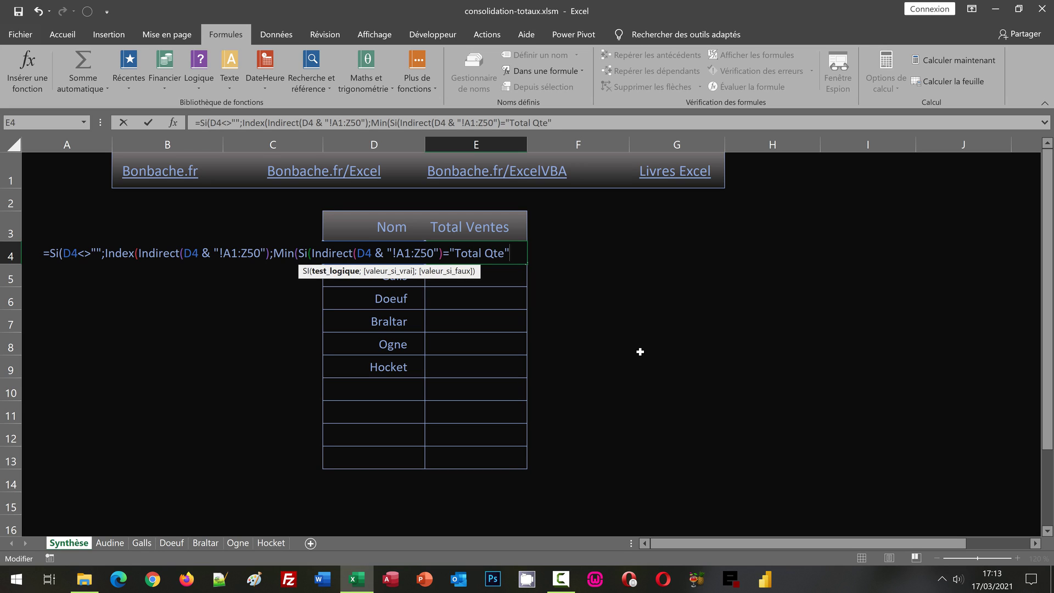
text(;)
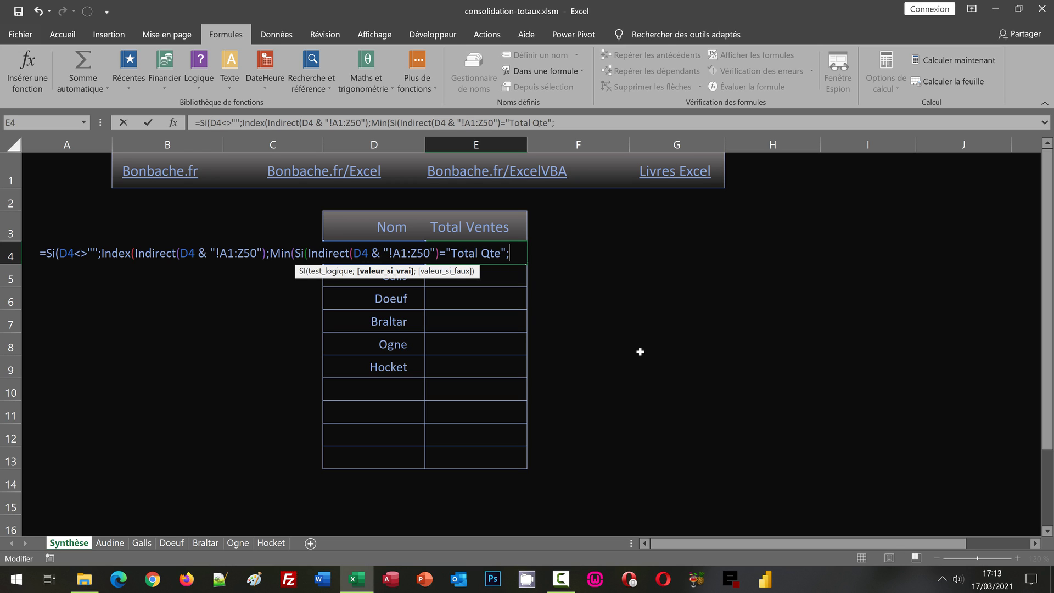
Step: Append LIGNE(INDIRECT(D4 & "!A1:Z50")))); to close the MIN row lookup
text(Ligne)
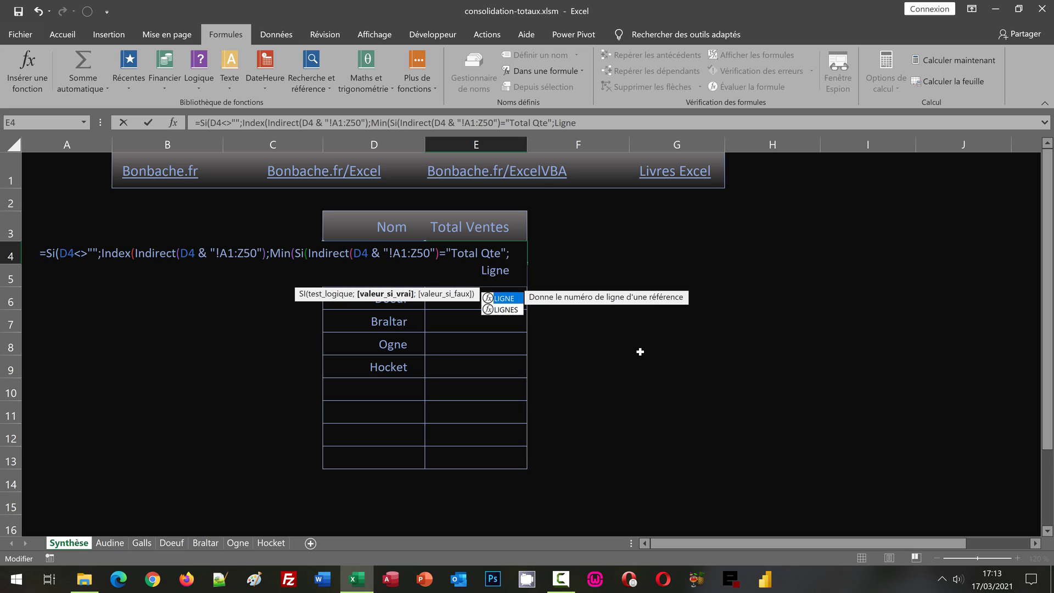
text(()
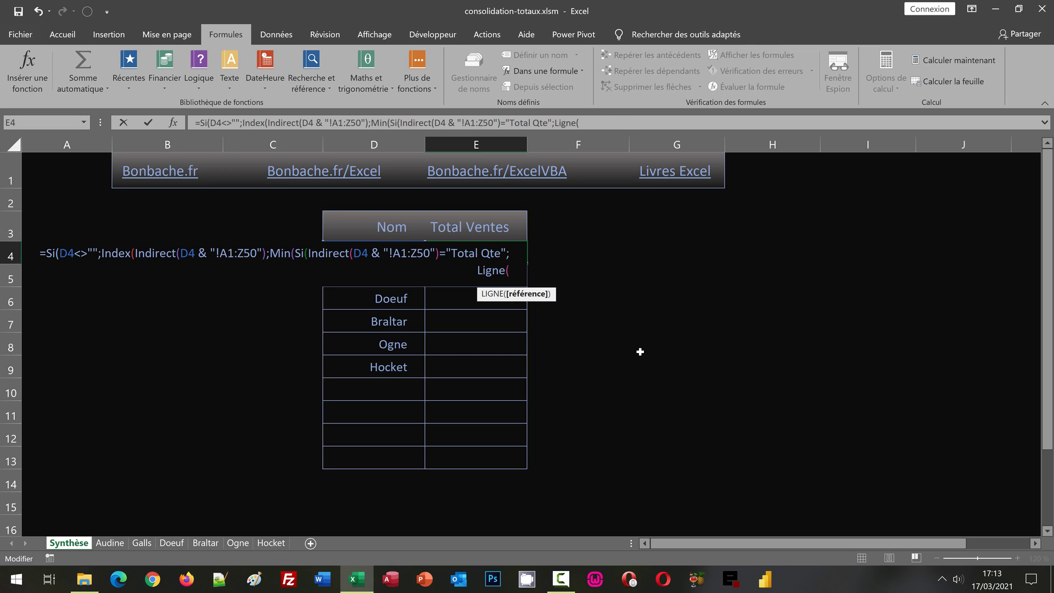
text(Indirect(D4 & "!A1:Z50"))
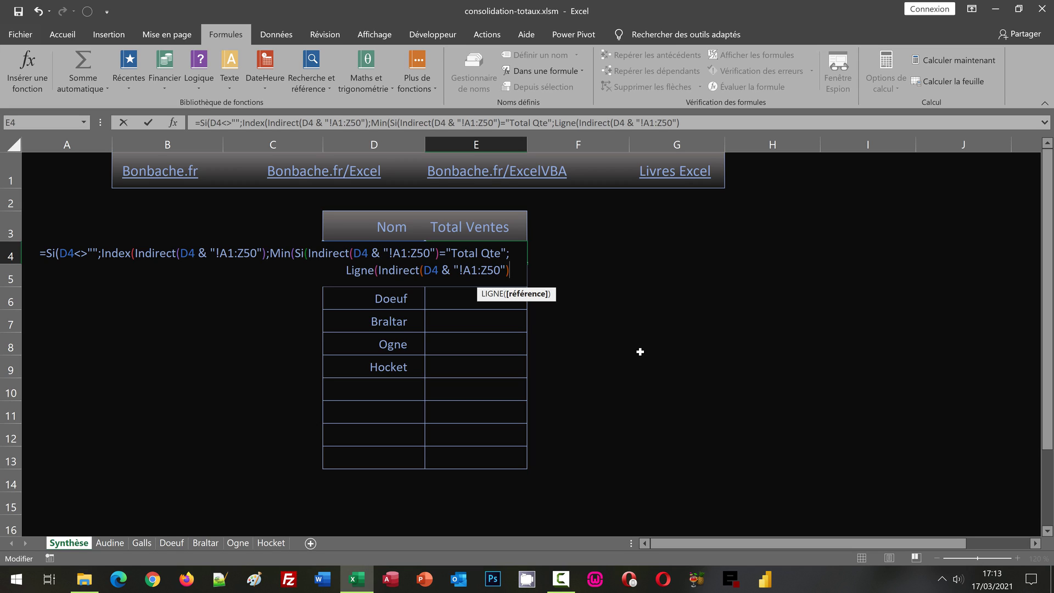
text())
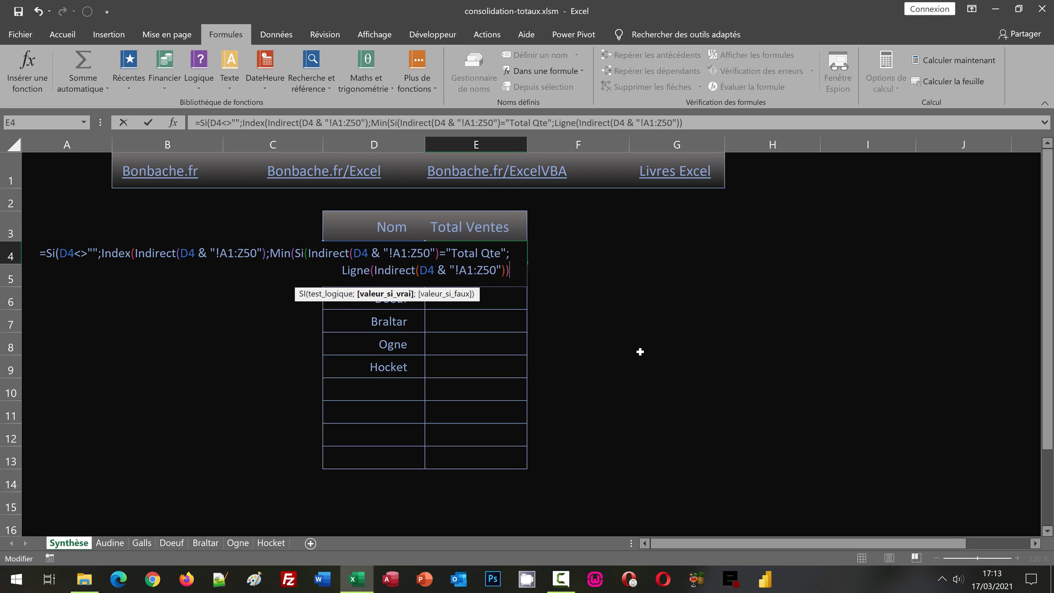
text())
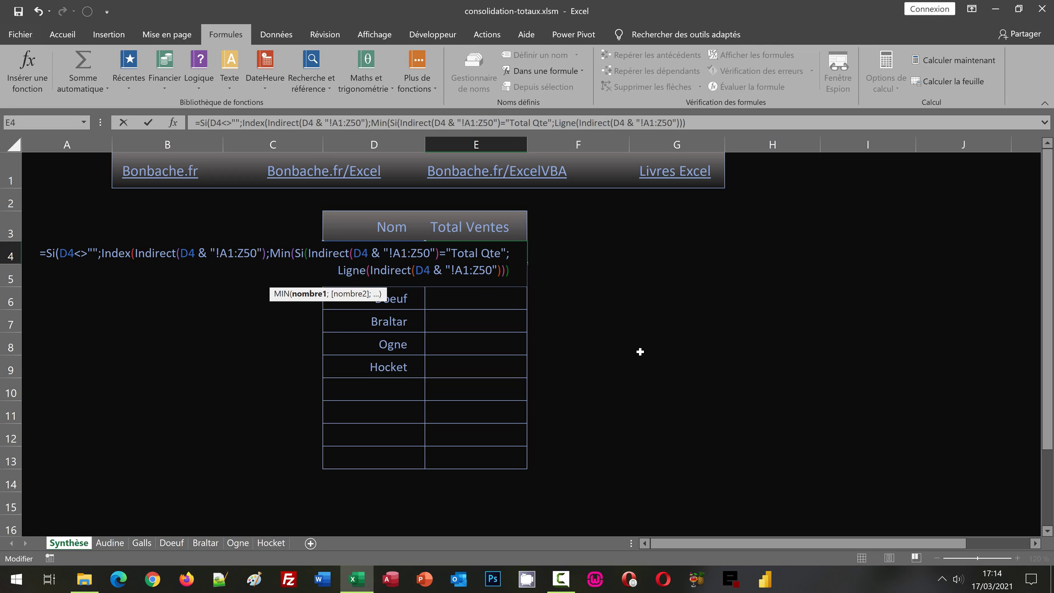
text();)
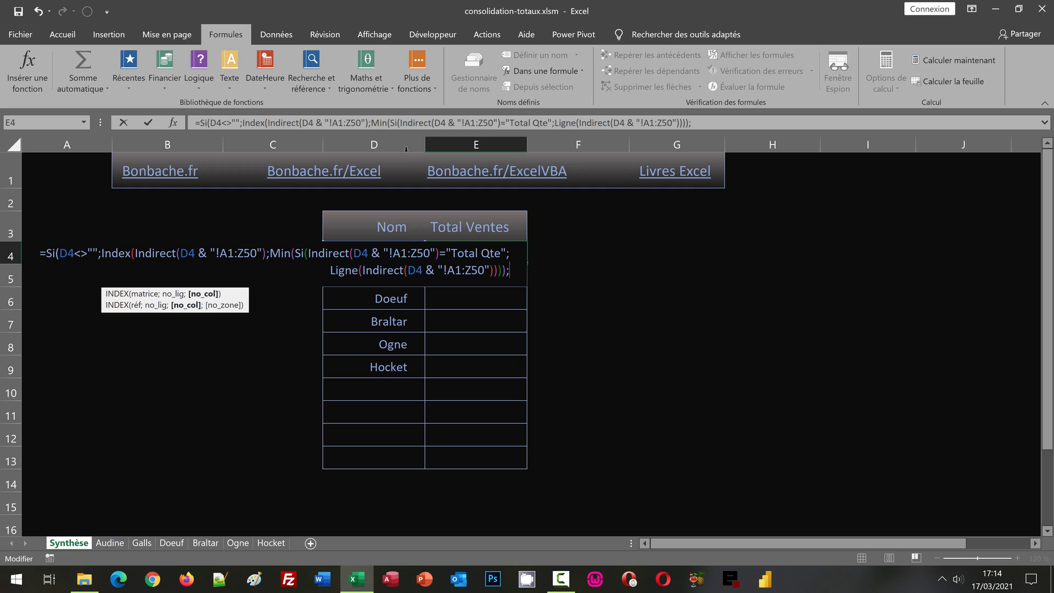
Step: Duplicate the MIN lookup at the formula end and change its LIGNE to COLONNE for the column argument
click(371, 122)
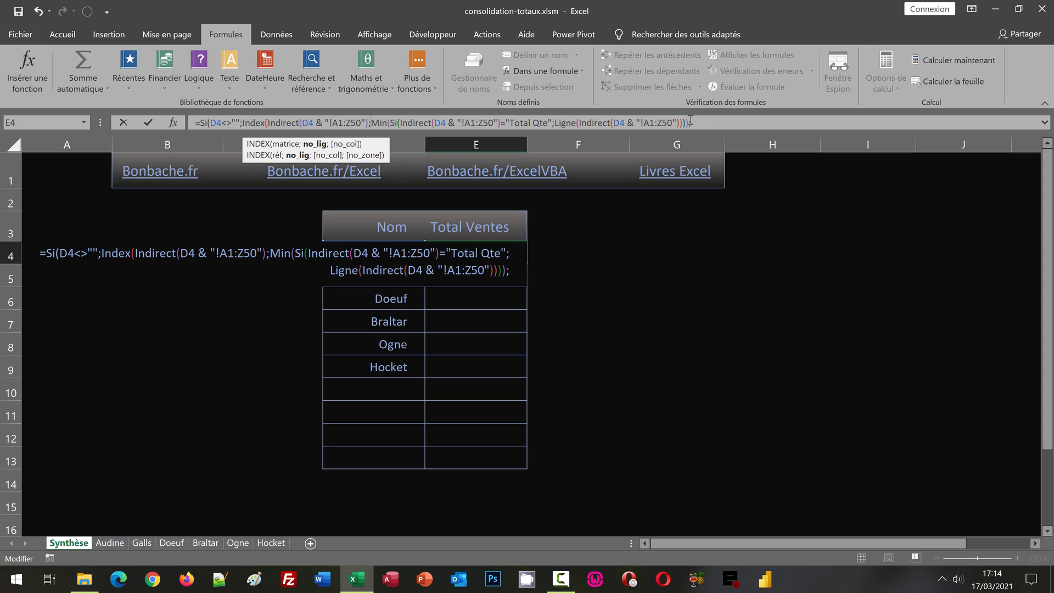
shift+click(690, 122)
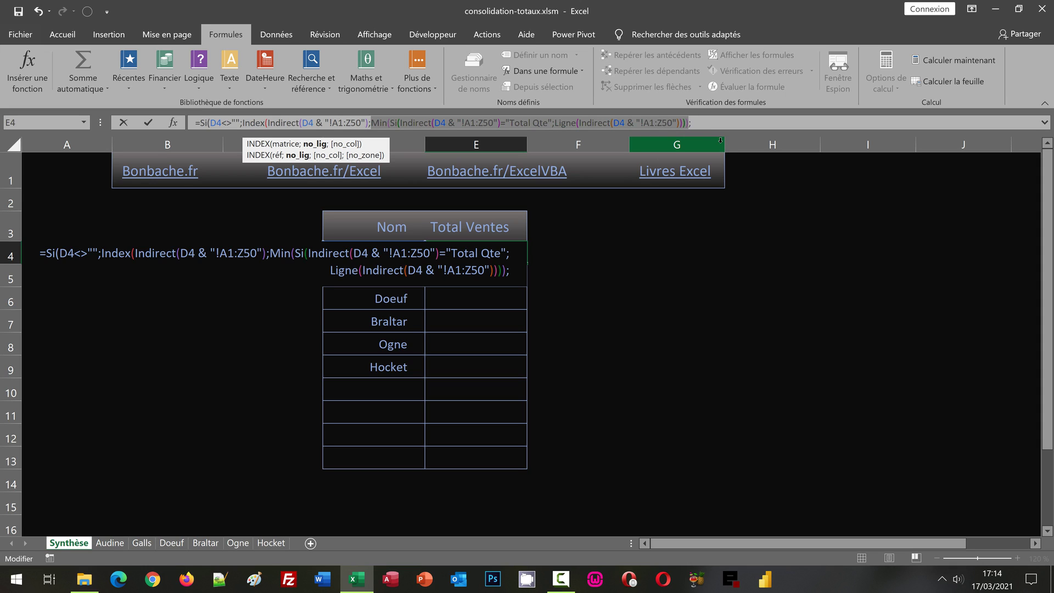
key(Right)
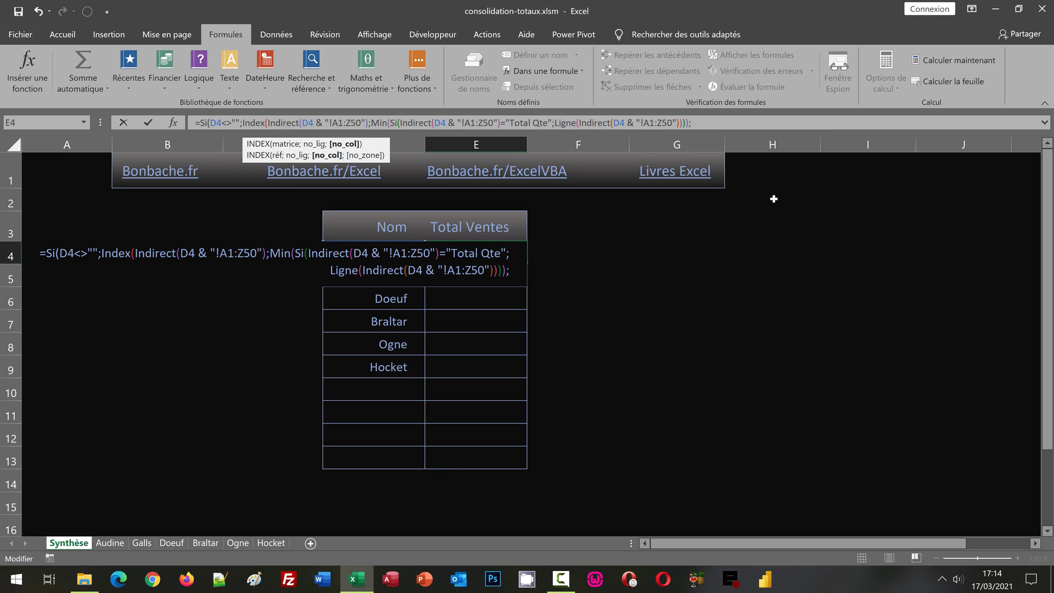
text(Min(Si(Indirect(D4 & "!A1:Z50")="Total Qte";Ligne(Indirect(D4 & "!A1:Z50")))))
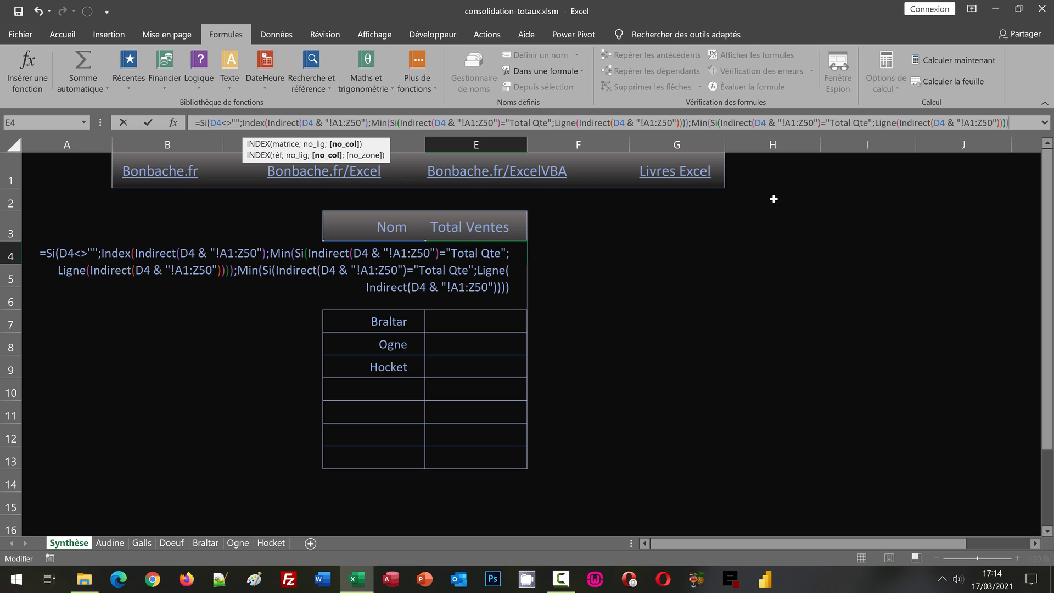
double_click(885, 123)
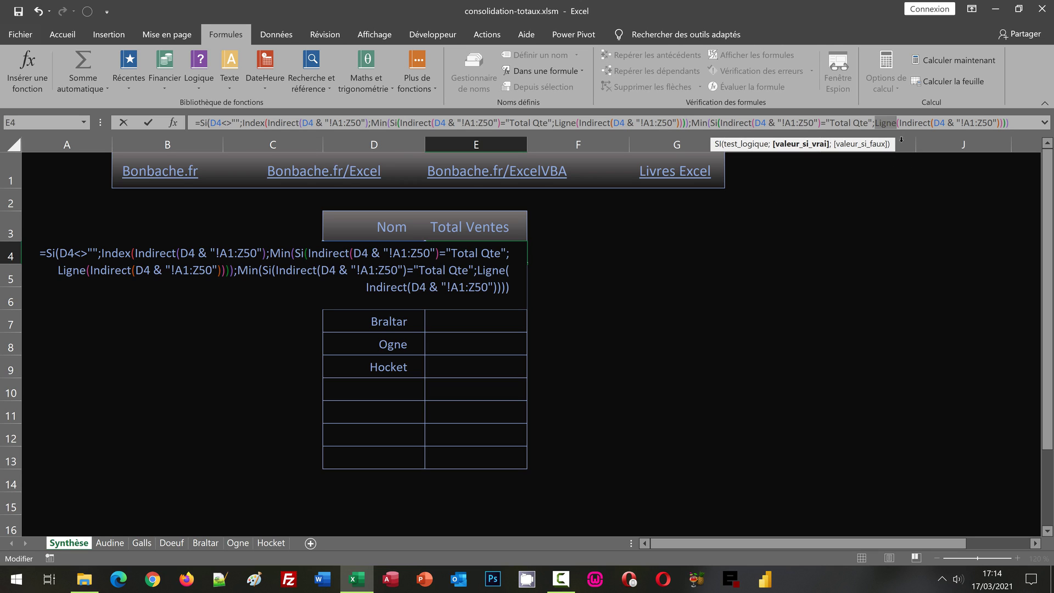
click(901, 140)
text(Colonne)
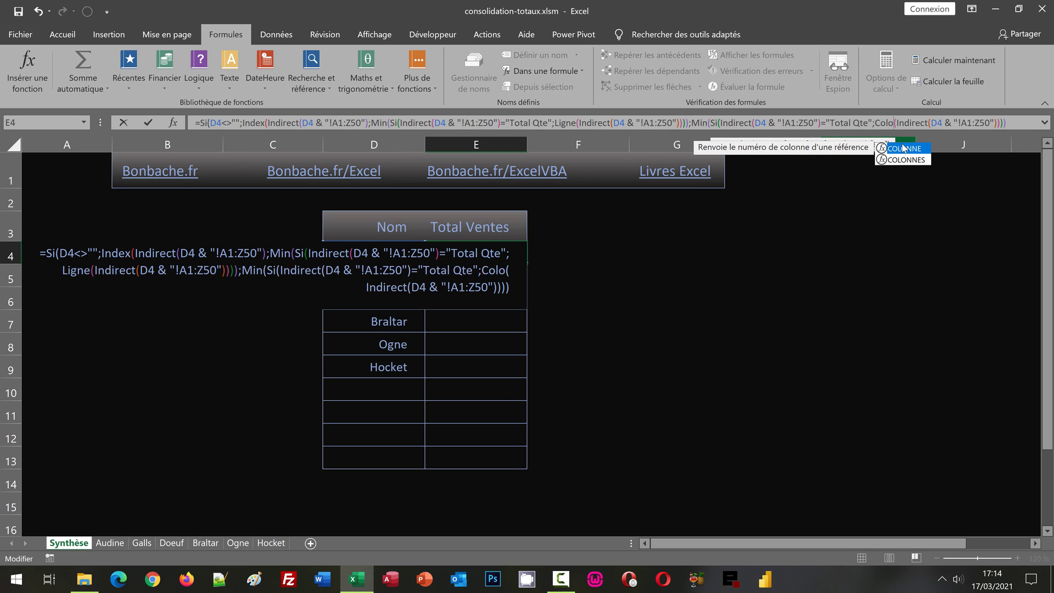
click(1045, 123)
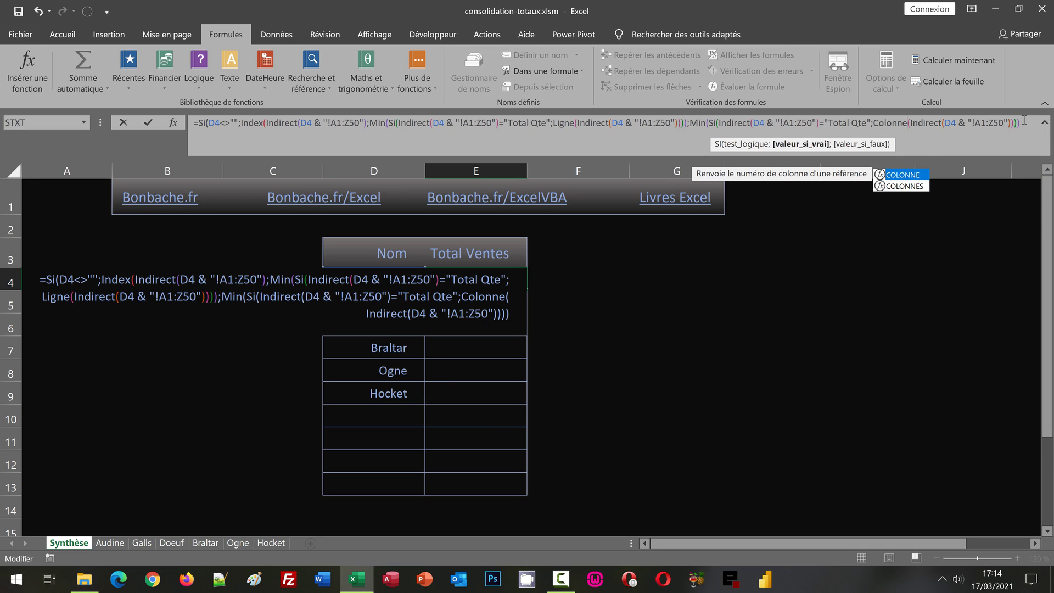
click(1025, 120)
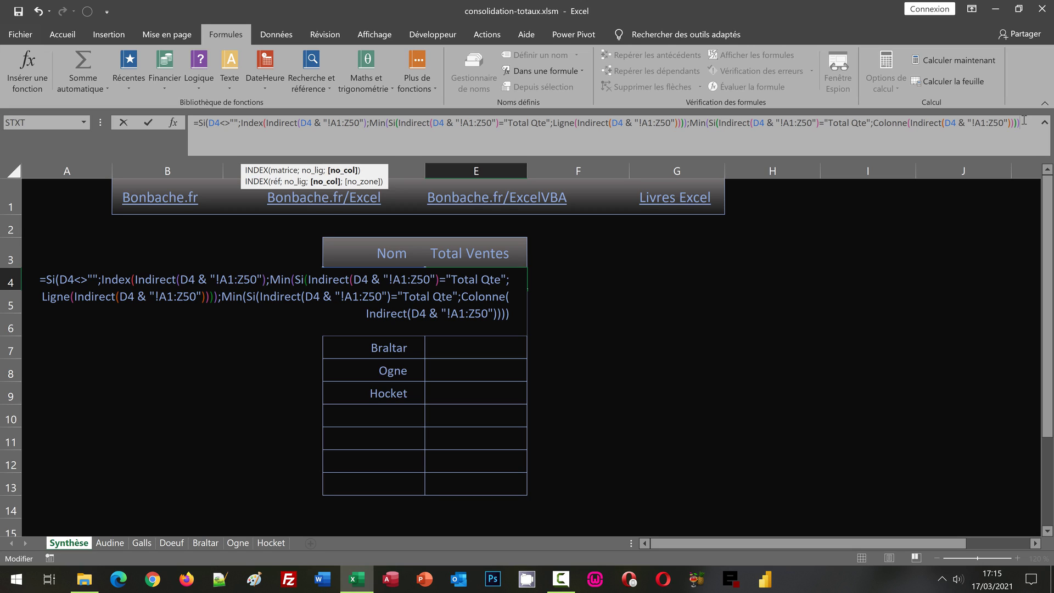
Step: Finish with +1, ;"" and a closing parenthesis, entering it as an array formula showing 590
text(+)
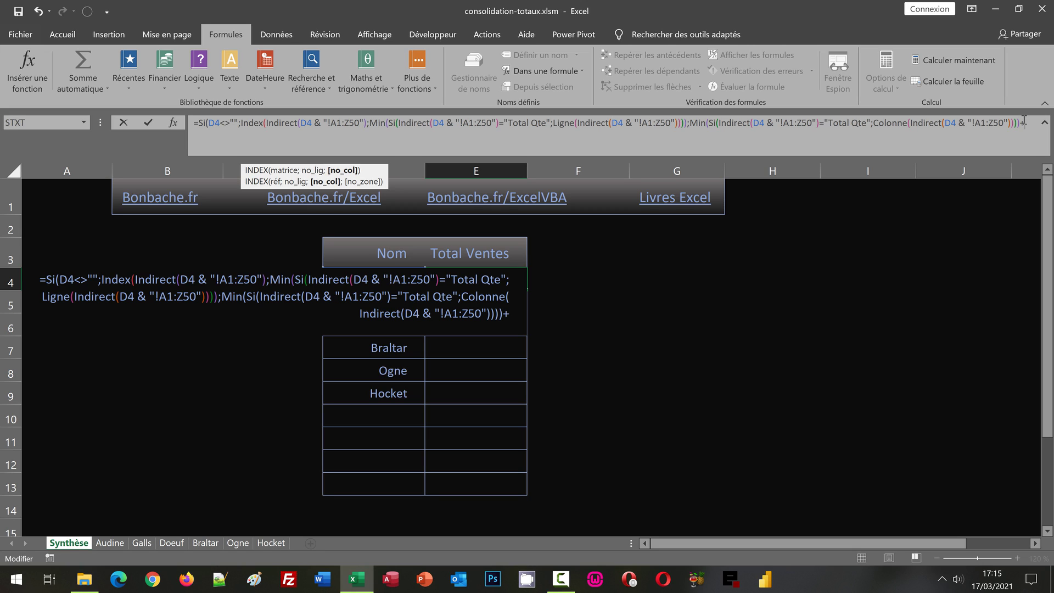
text(1)
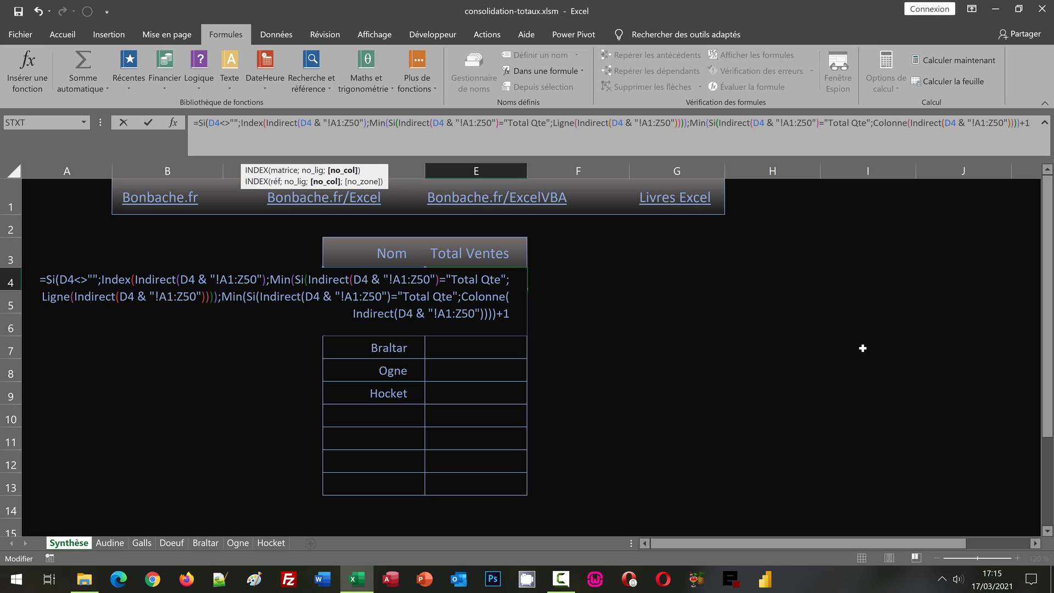
text())
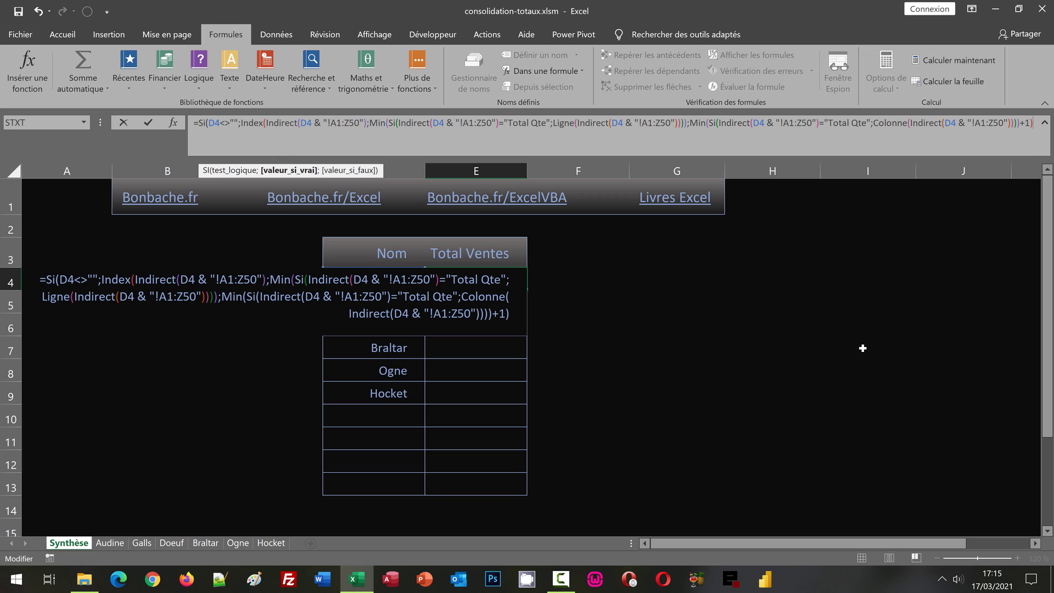
text(;)
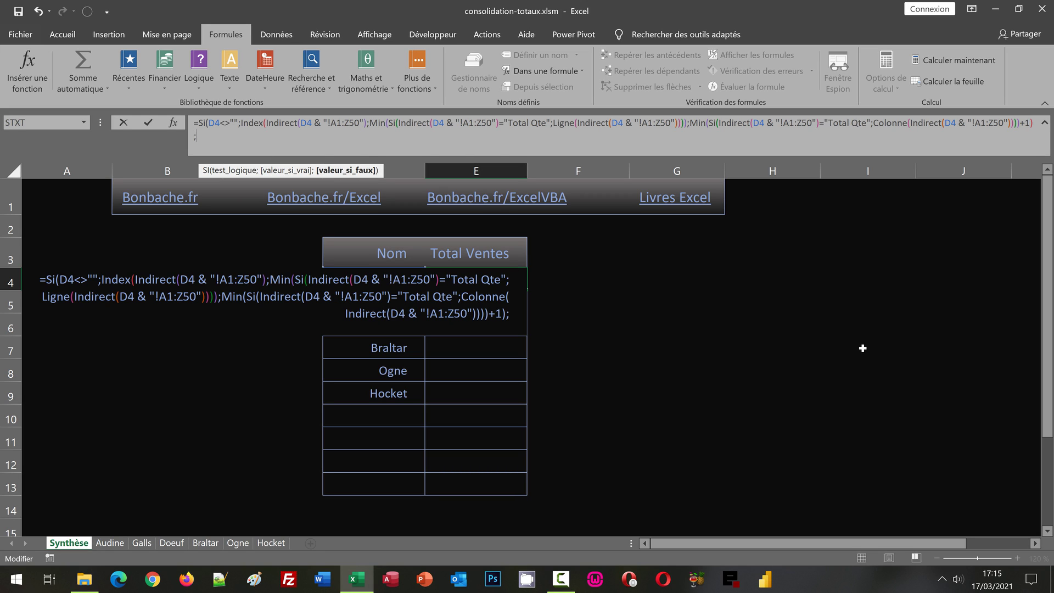
text(")
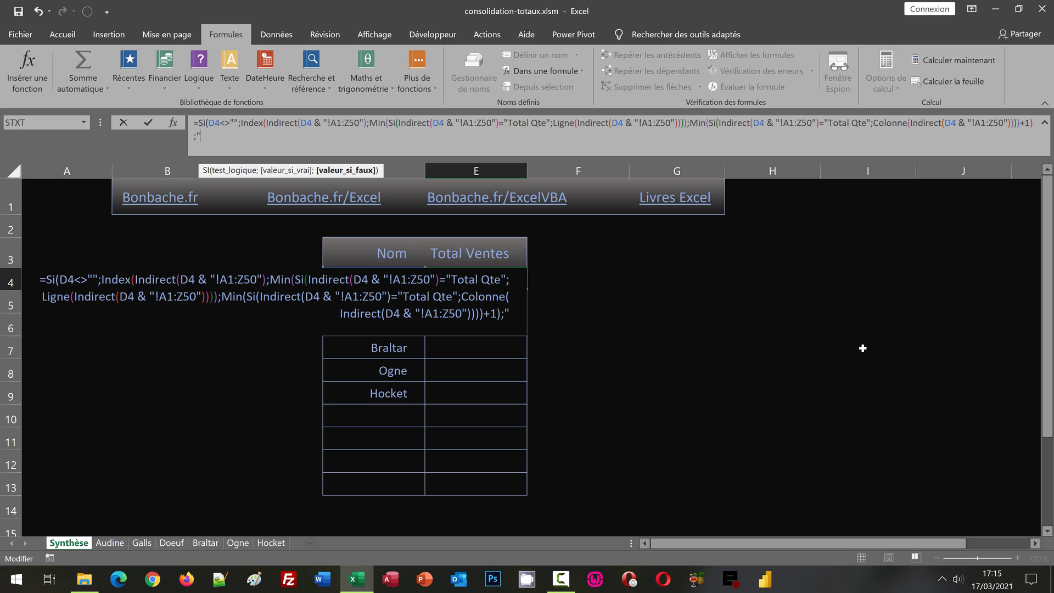
text(")
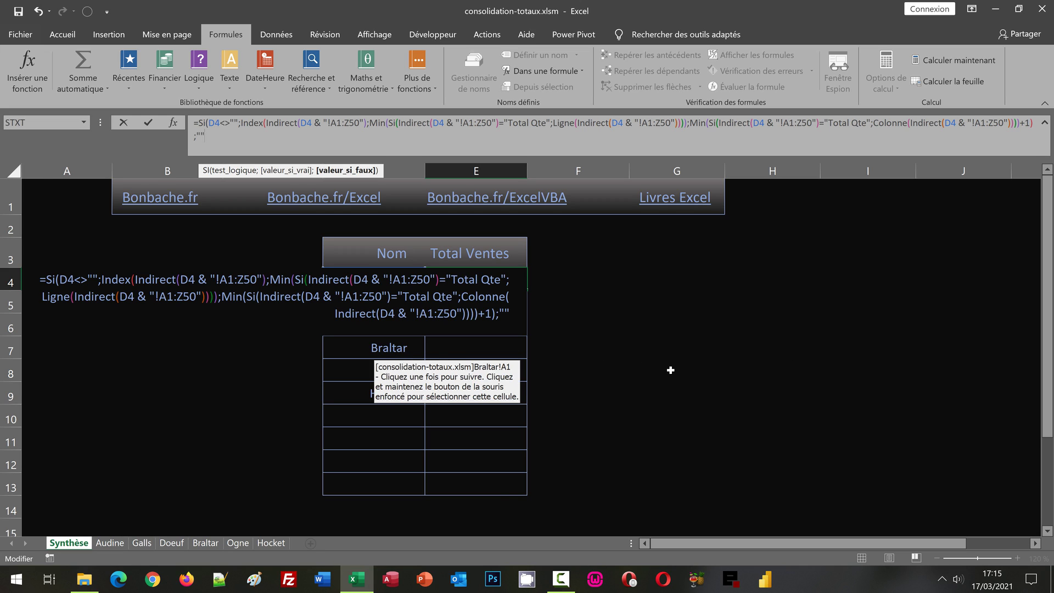
text())
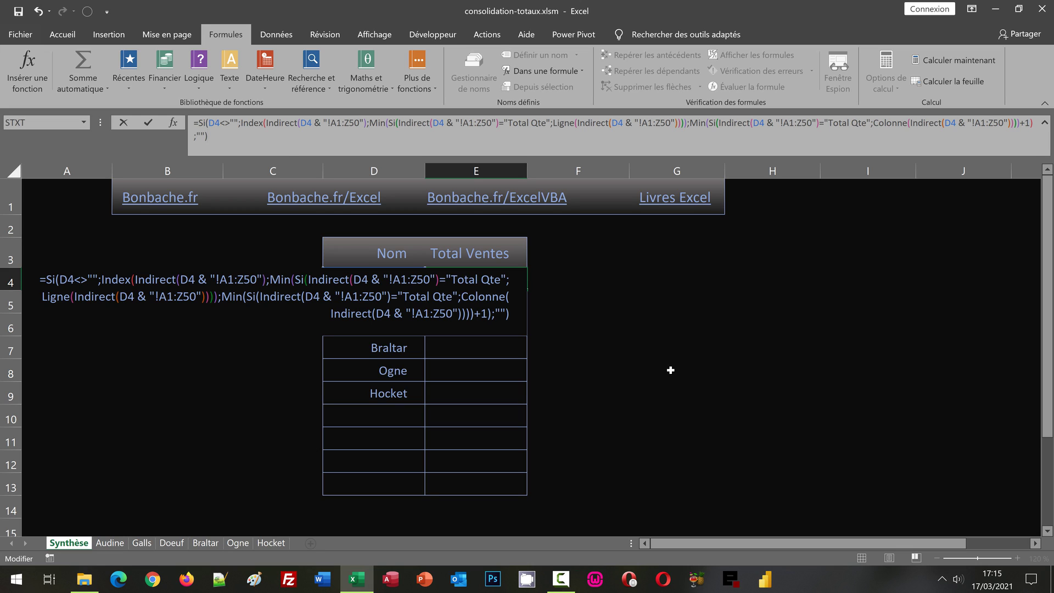
key(ctrl+shift+Return)
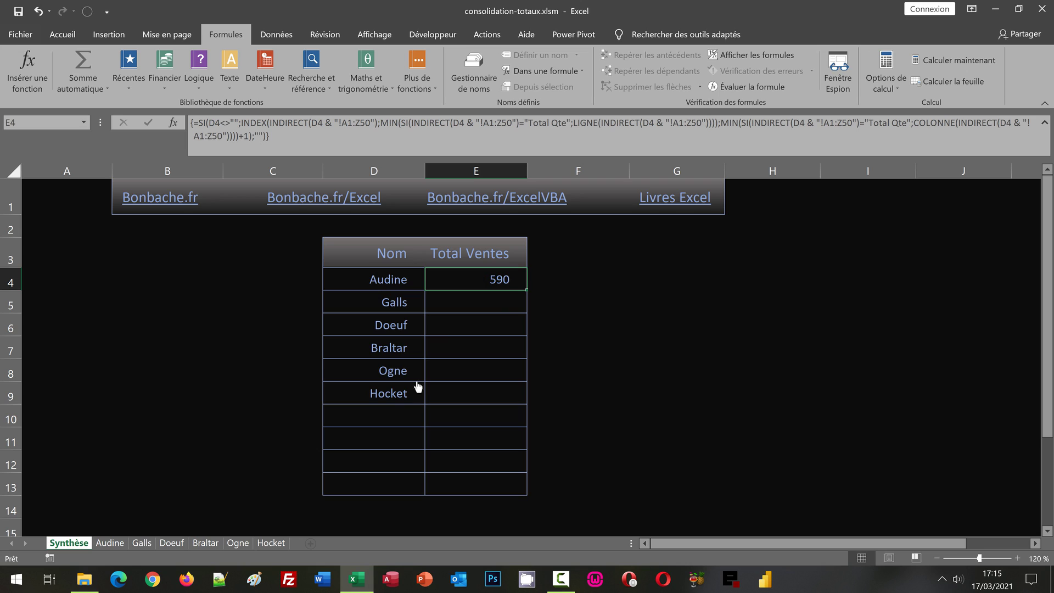
Step: Fill E4's formula down to E13 and verify the totals against the Galls (324) and Doeuf (632) sheets
click(107, 543)
drag(526, 292, 536, 491)
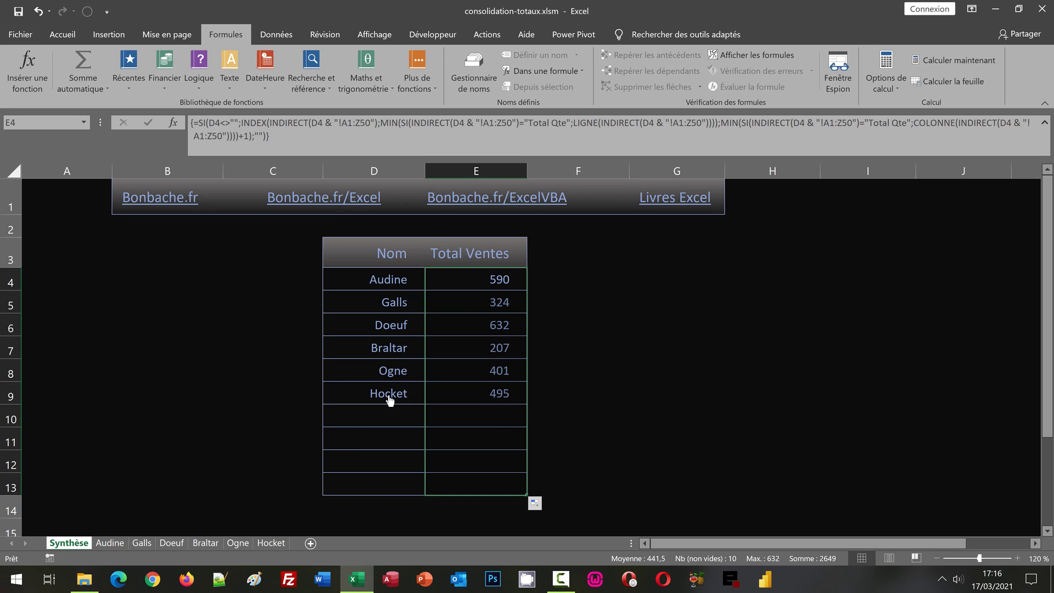
click(144, 544)
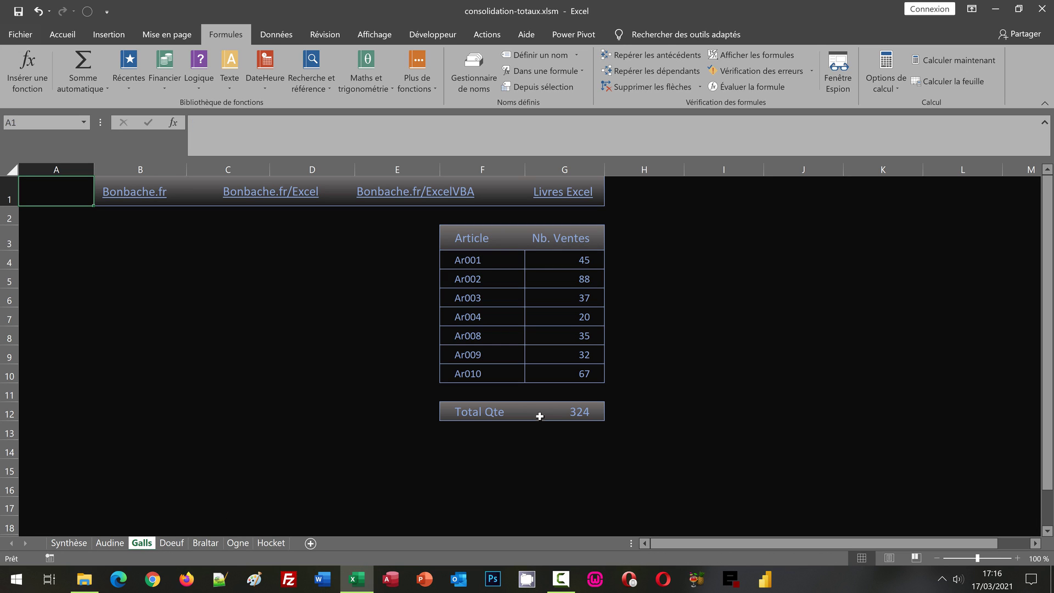
ctrl+click(203, 544)
click(178, 544)
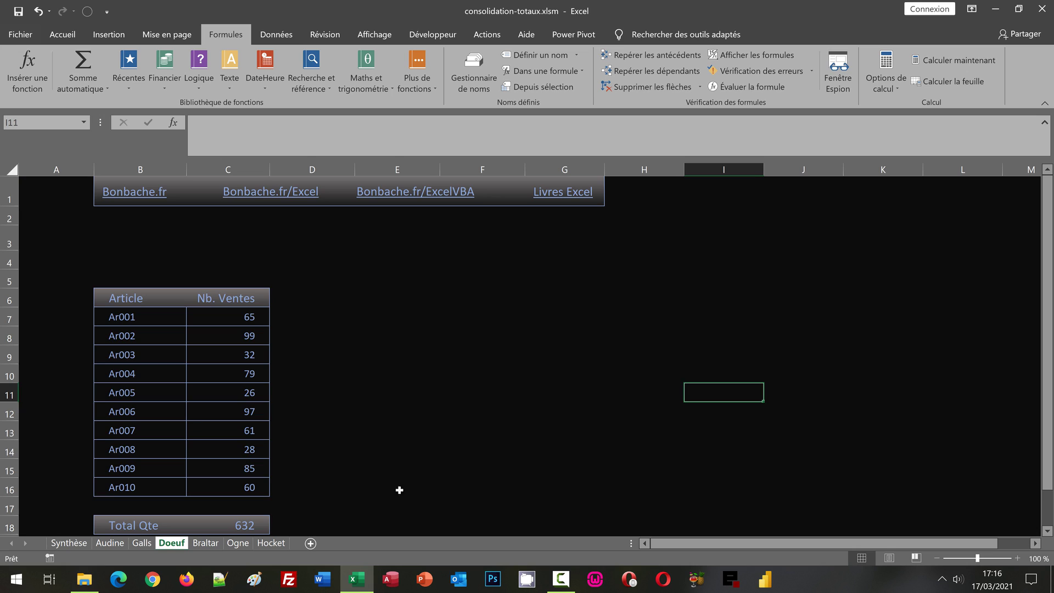
ctrl+click(110, 544)
click(68, 544)
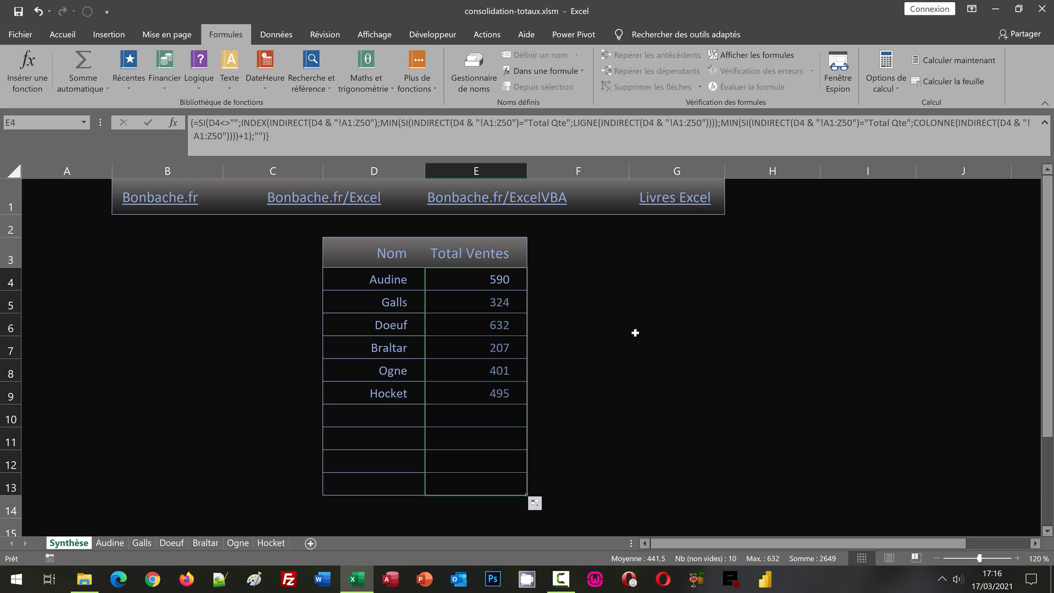
Step: Make a copy of the Hocket sheet placed at the end of the workbook
right_click(284, 544)
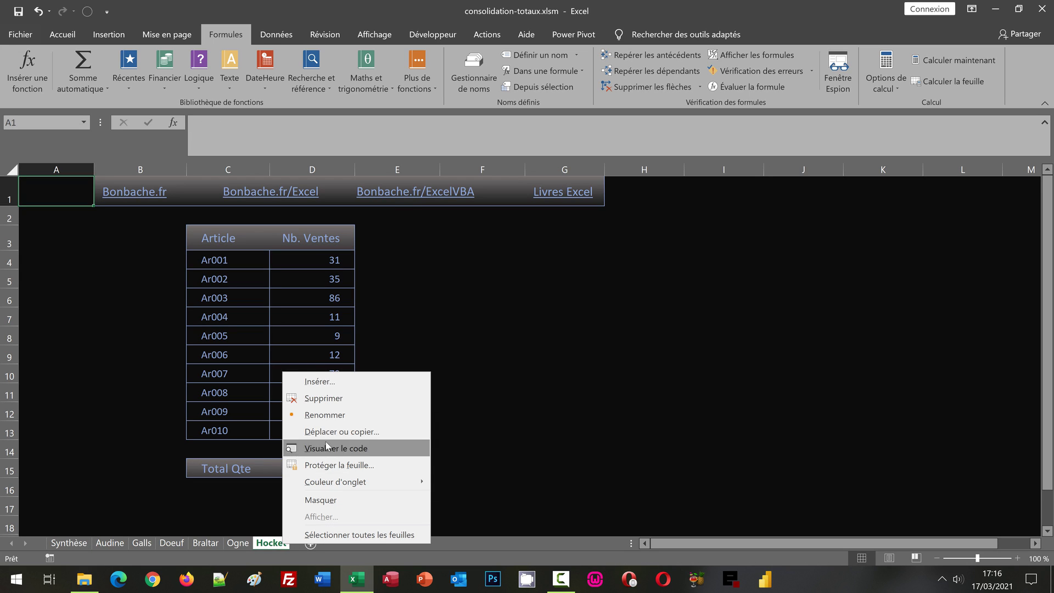
click(325, 431)
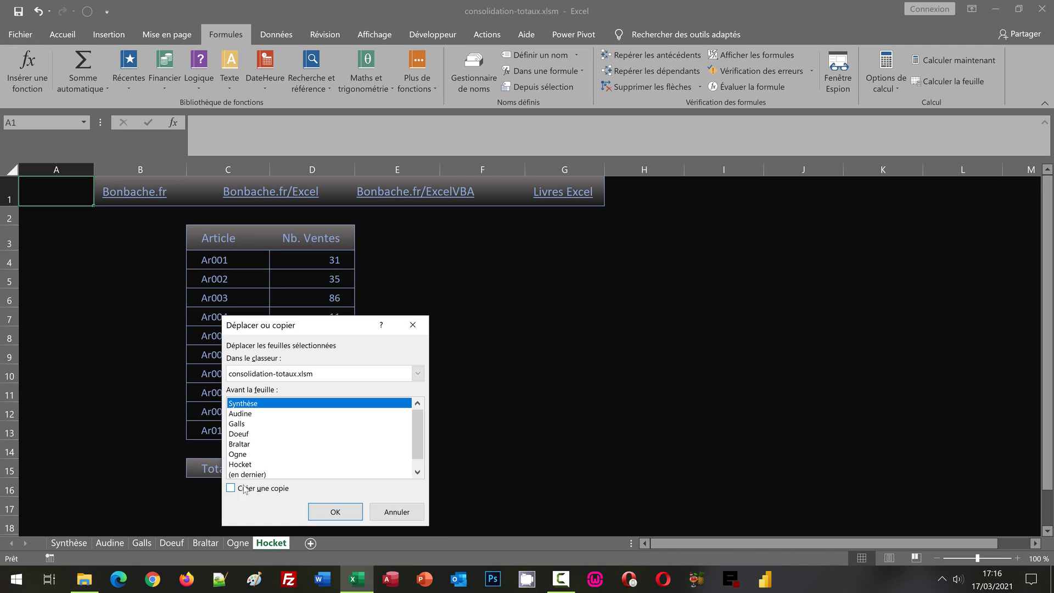
click(245, 488)
click(250, 474)
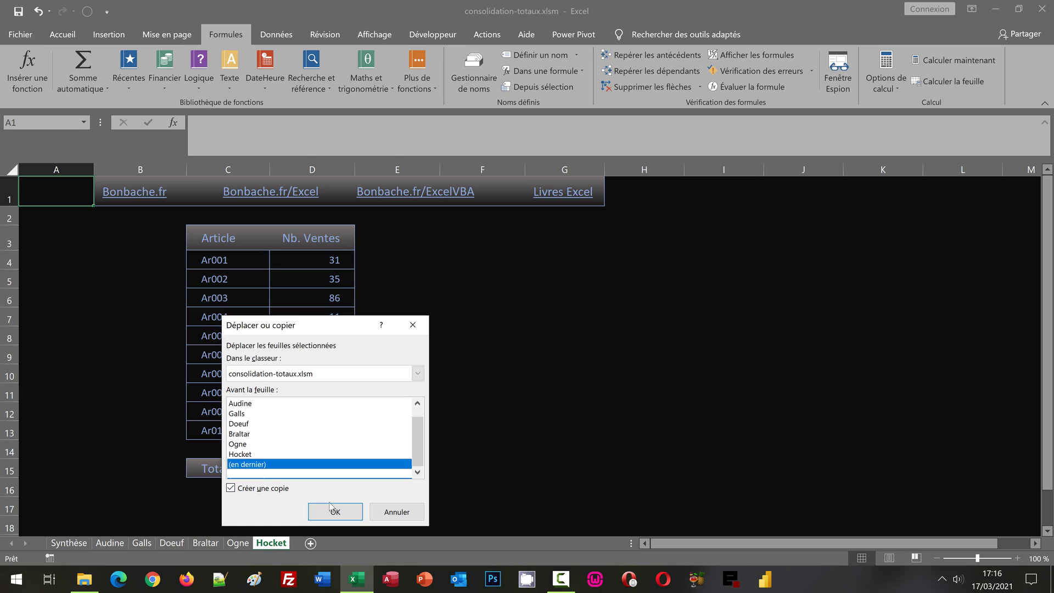
click(334, 511)
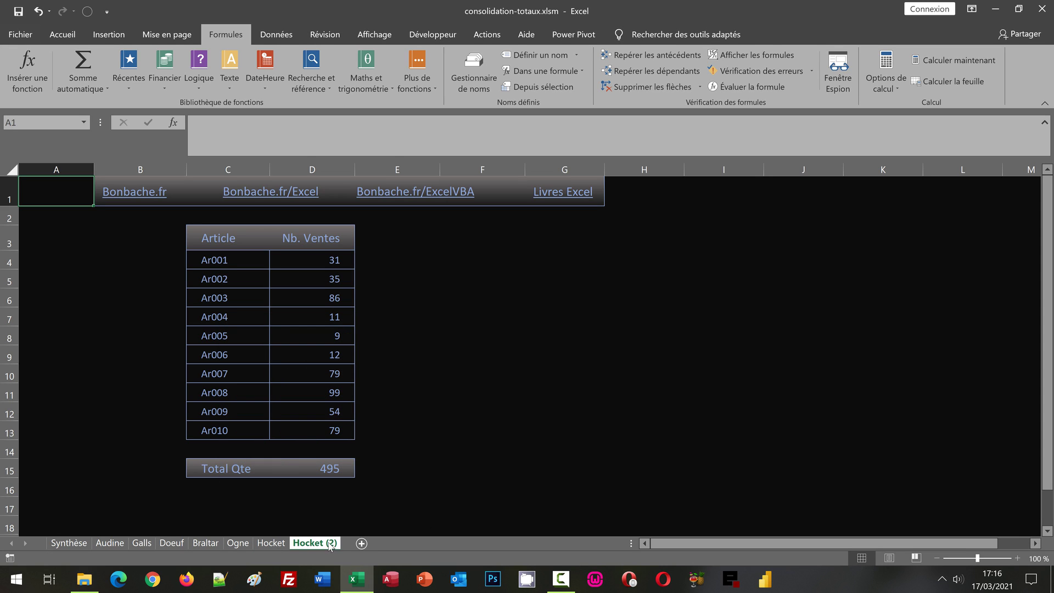
Step: Rename the copy to Ecart and change Ar007's quantity to 110, then return to Synthèse
double_click(330, 543)
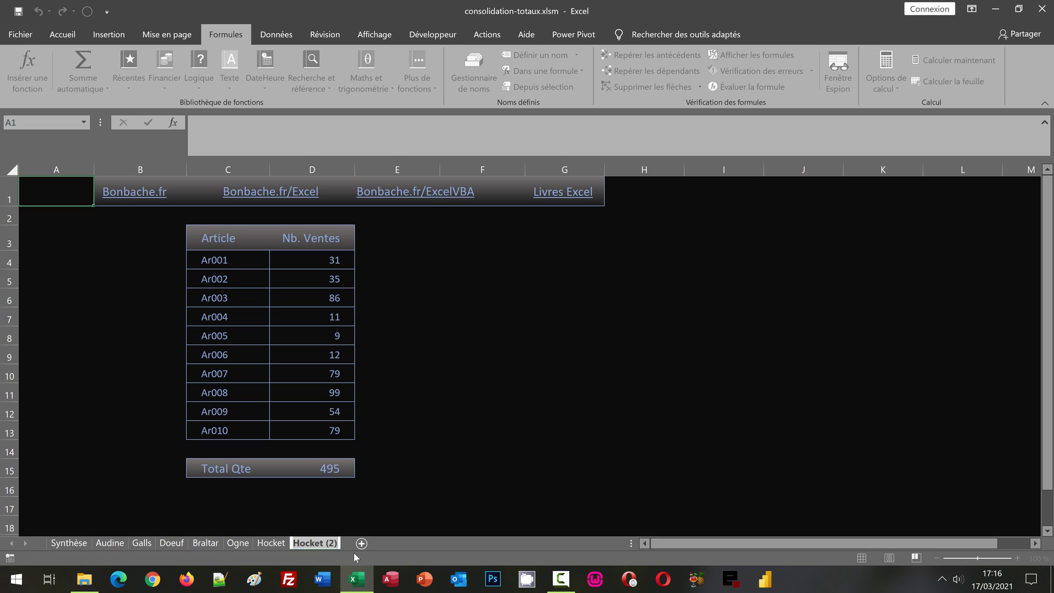
text(Ecart)
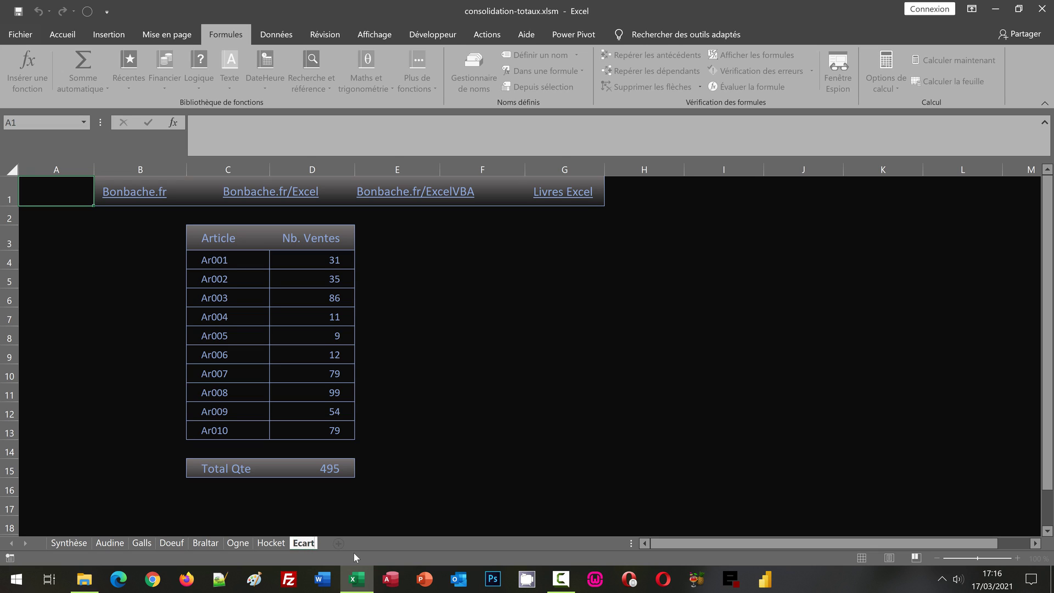
key(Return)
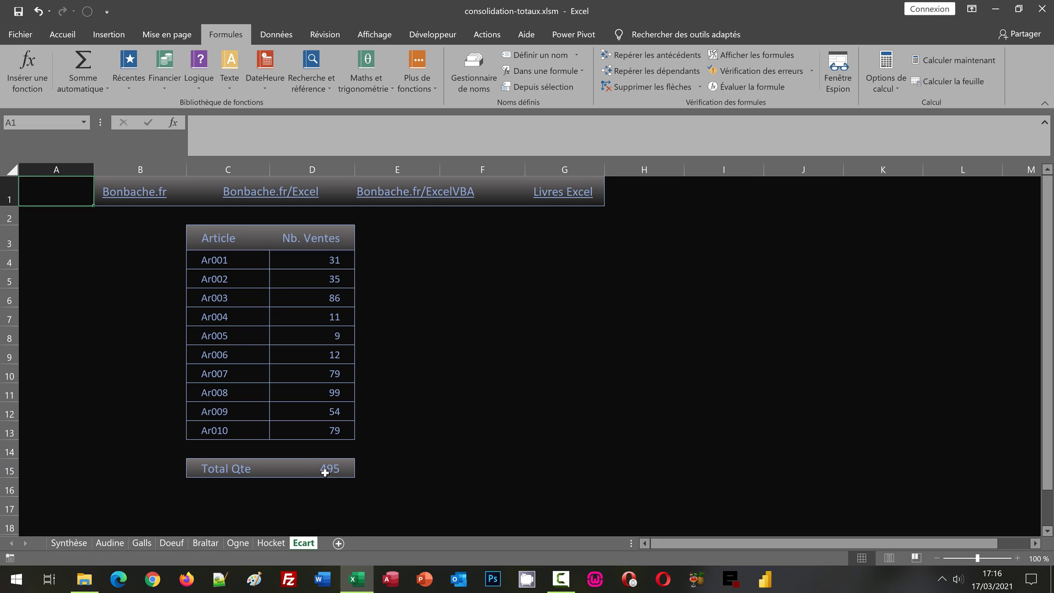
click(330, 378)
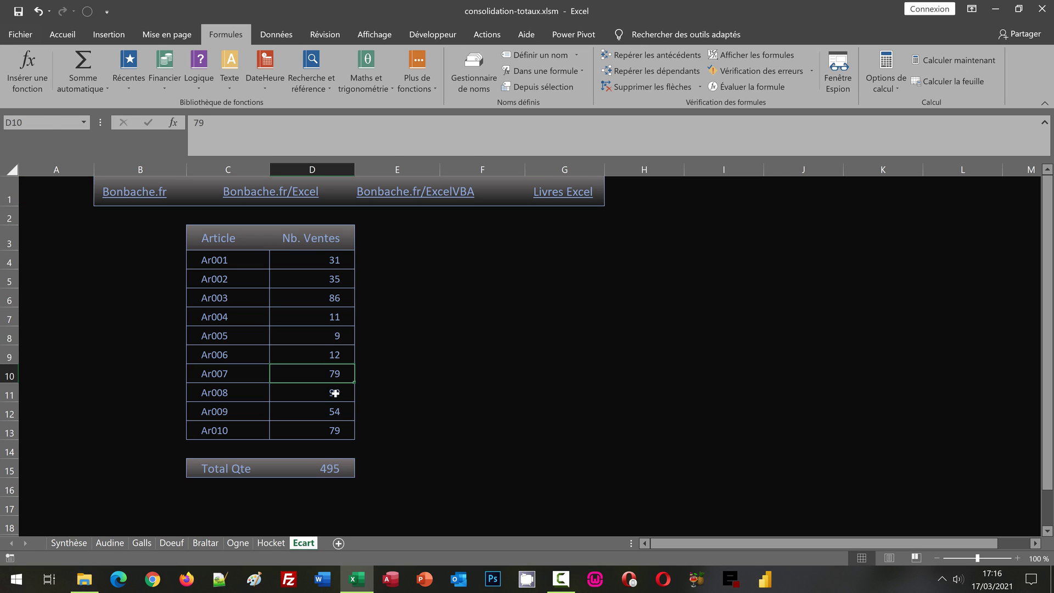
text(110)
key(Return)
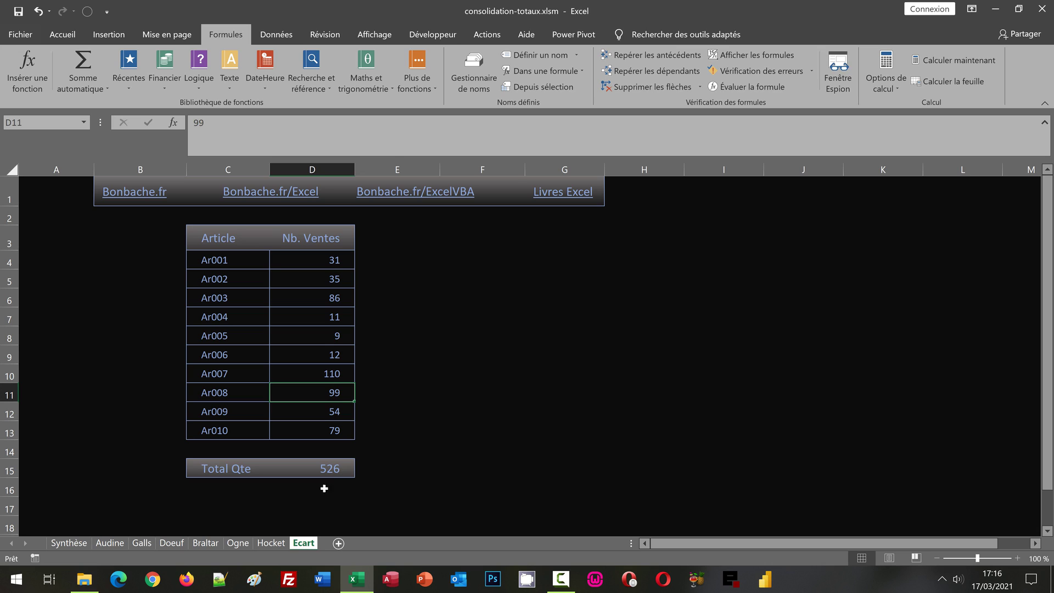
click(70, 543)
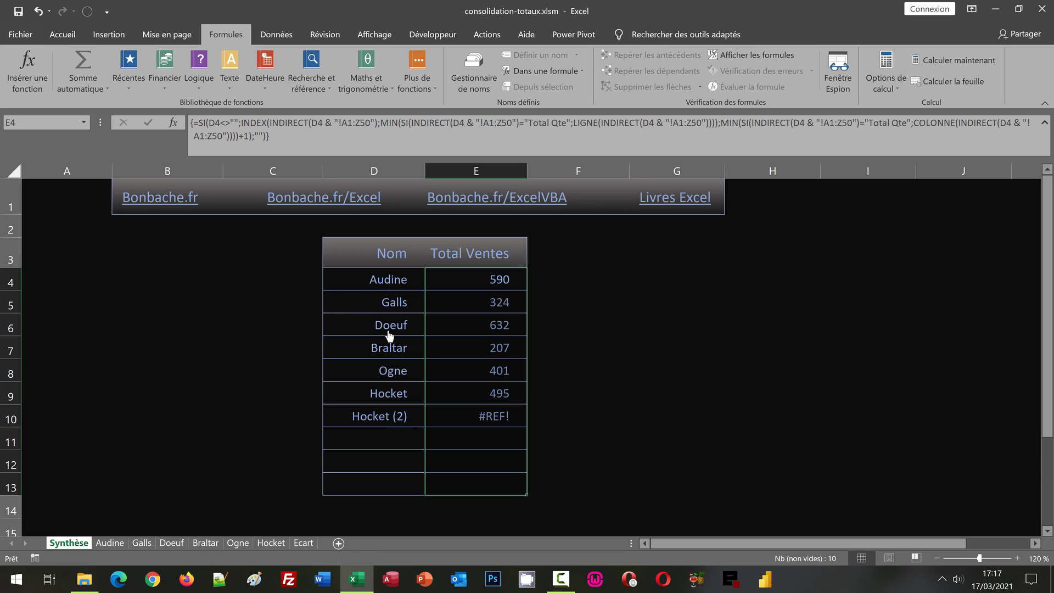
Step: Refill D4's sheet-name formula down to D13 so Ecart shows 526, then collapse the formula bar
click(331, 280)
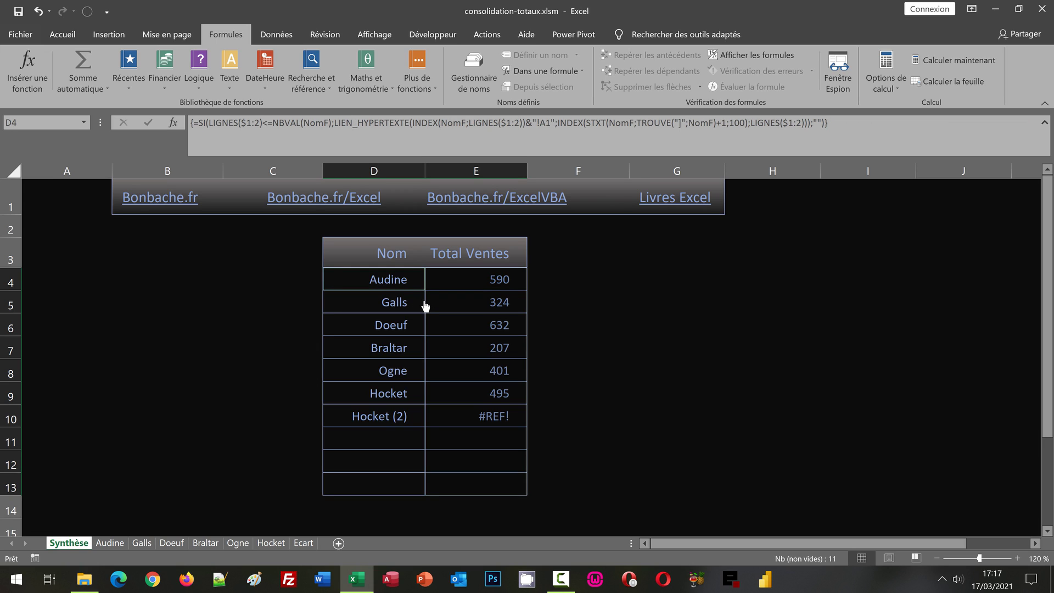
click(557, 286)
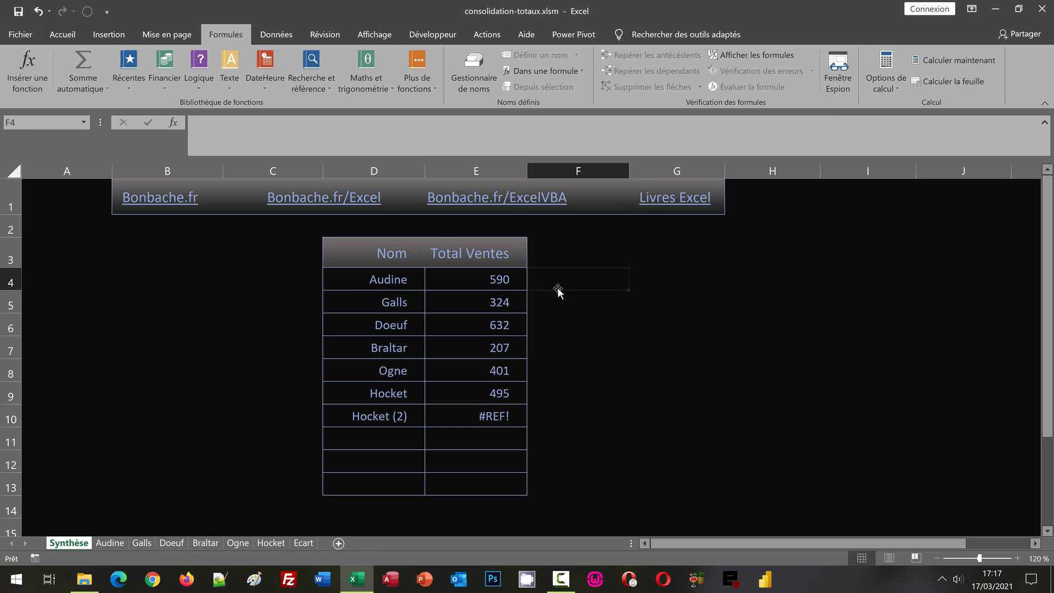
click(332, 278)
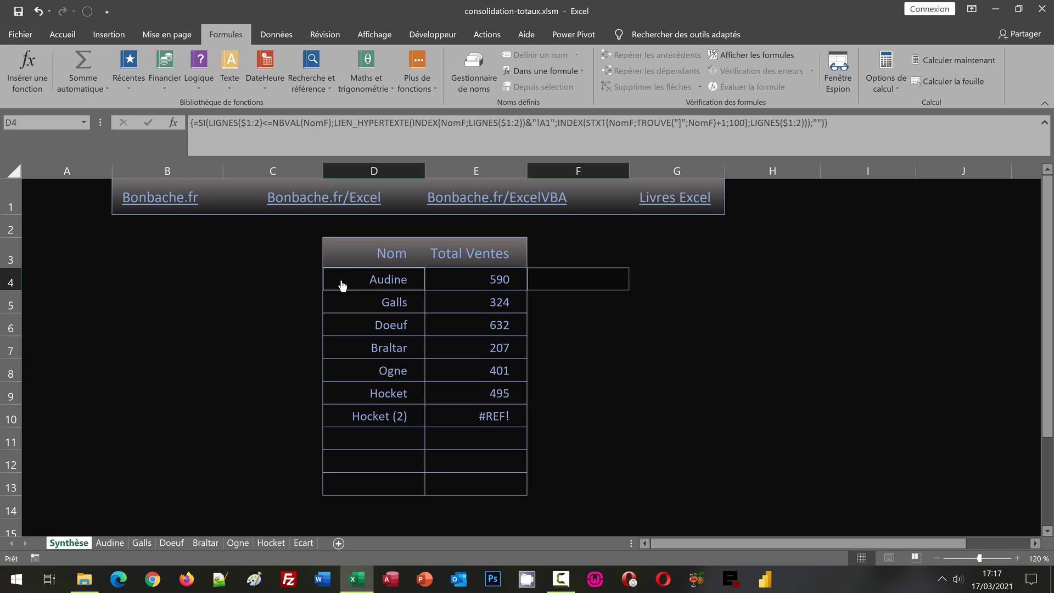
key(Left)
key(Right)
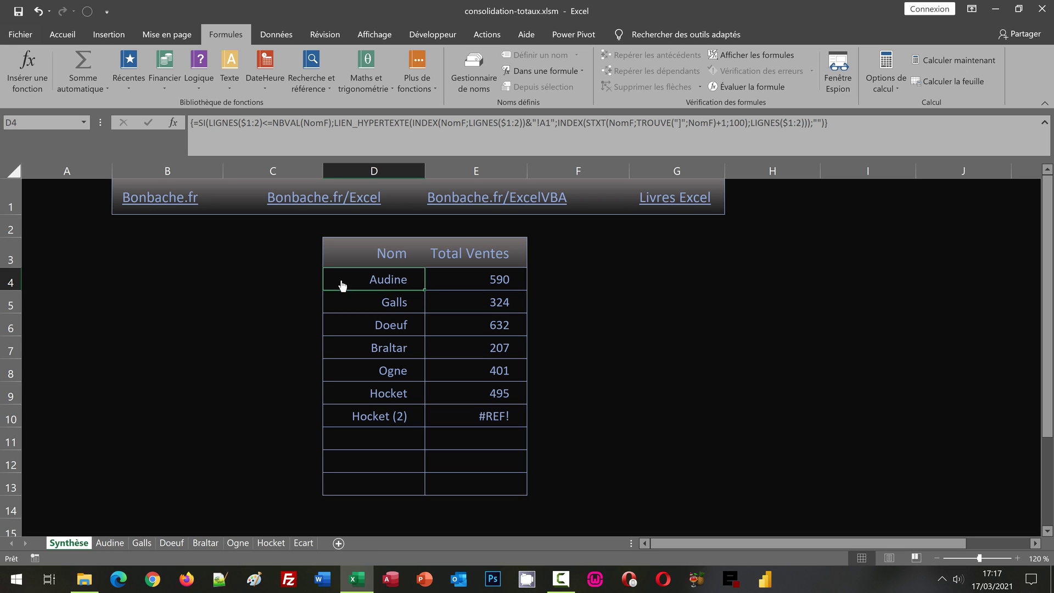
mouse_move(426, 289)
mouse_down()
mouse_move(417, 496)
mouse_move(436, 484)
mouse_up()
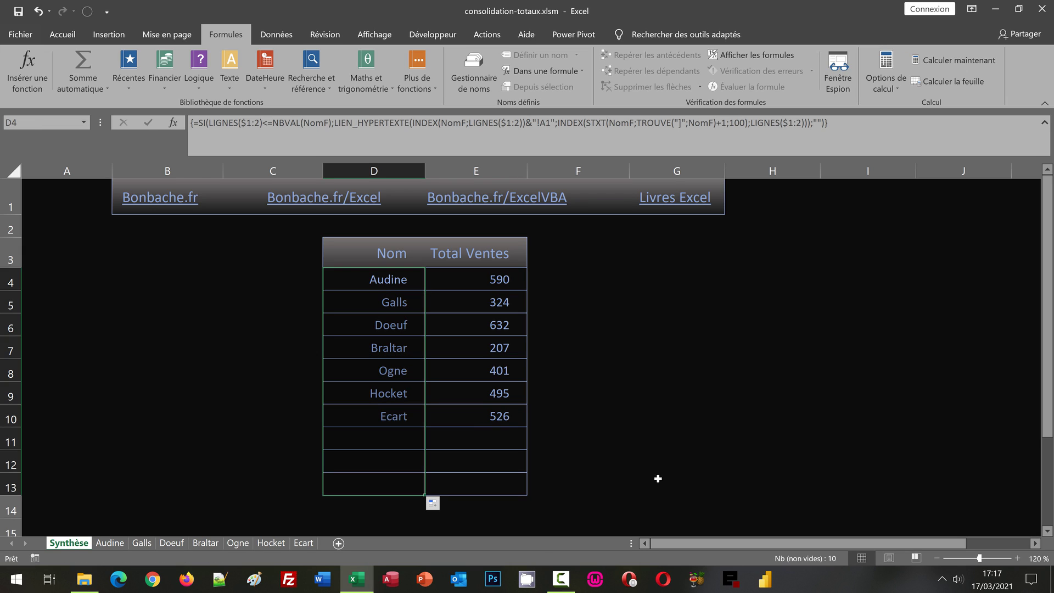
click(635, 365)
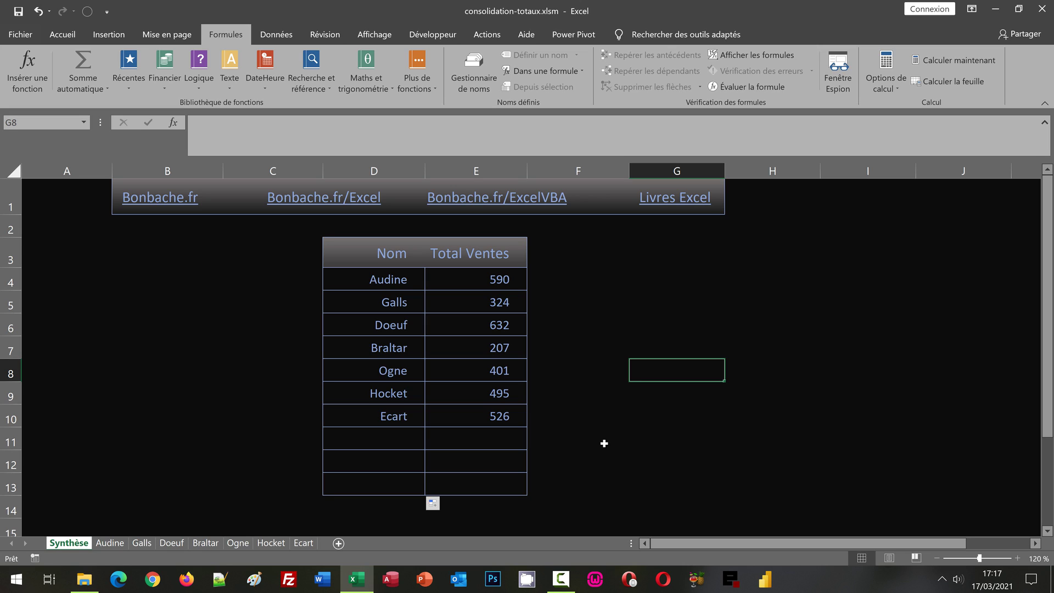
click(1044, 122)
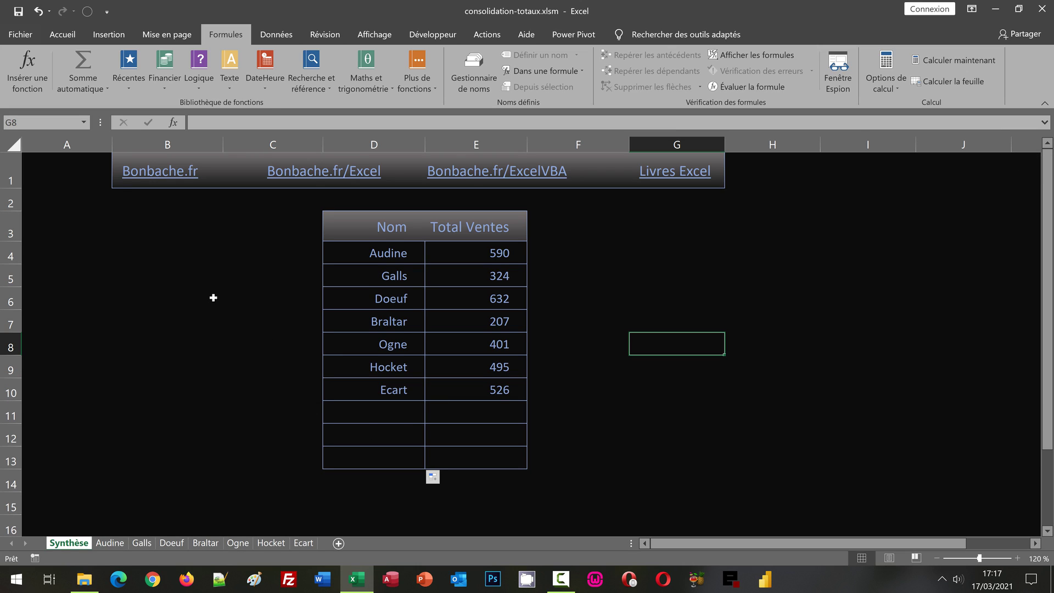